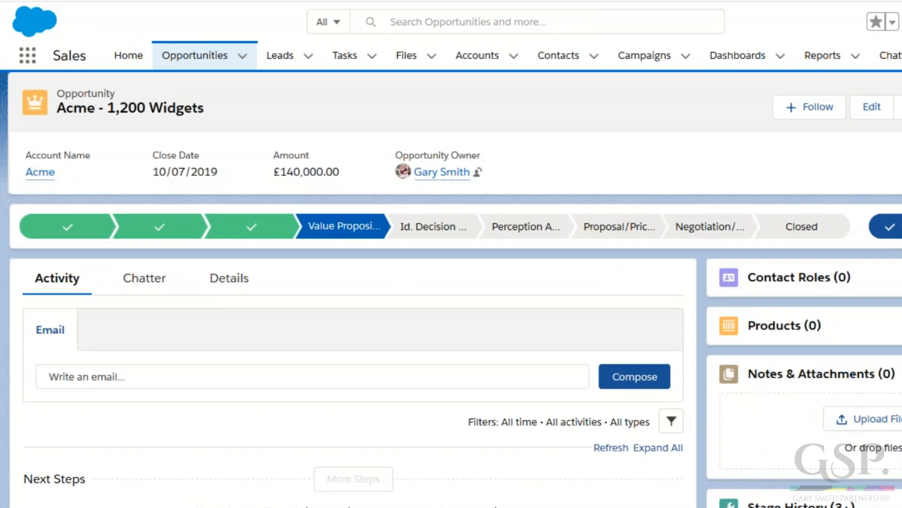
Look over the Acme - 1,200 Widgets opportunity page and open the Global Media account from the recently viewed accounts
scroll(451, 306, down, 3)
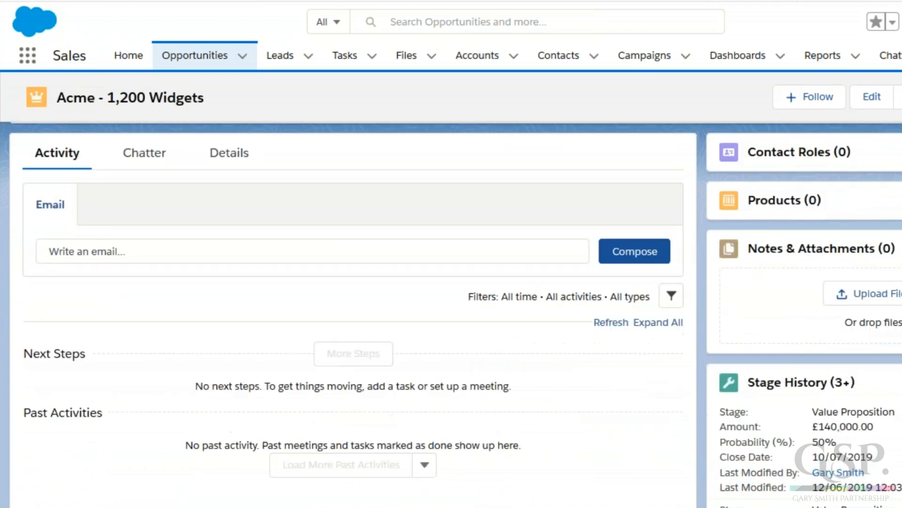
scroll(451, 306, down, 3)
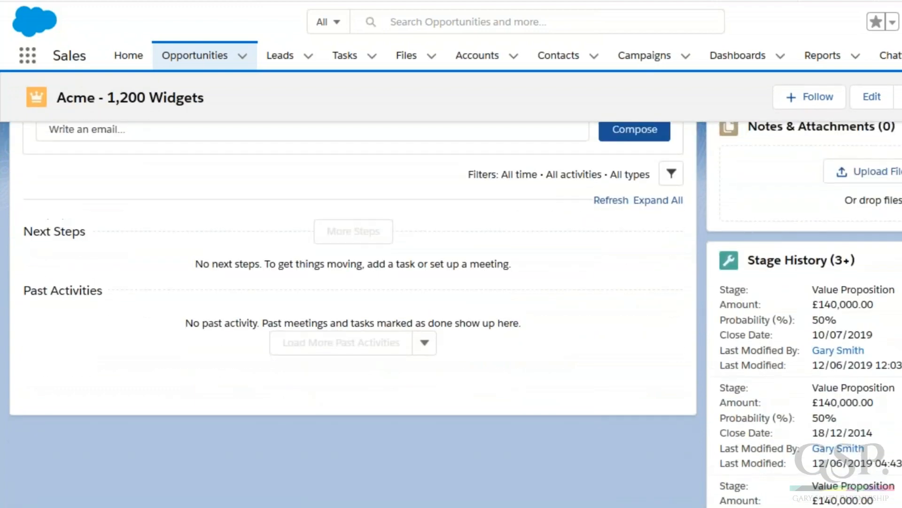
scroll(451, 305, up, 6)
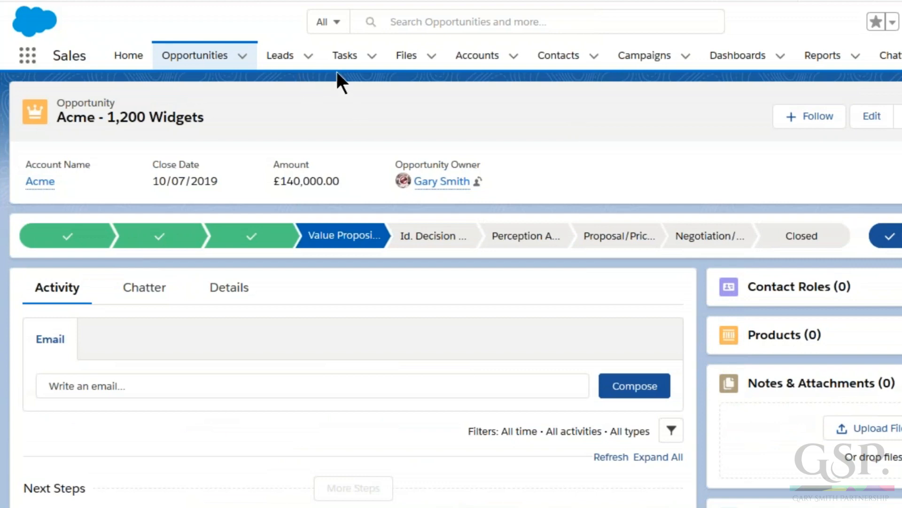
click(474, 67)
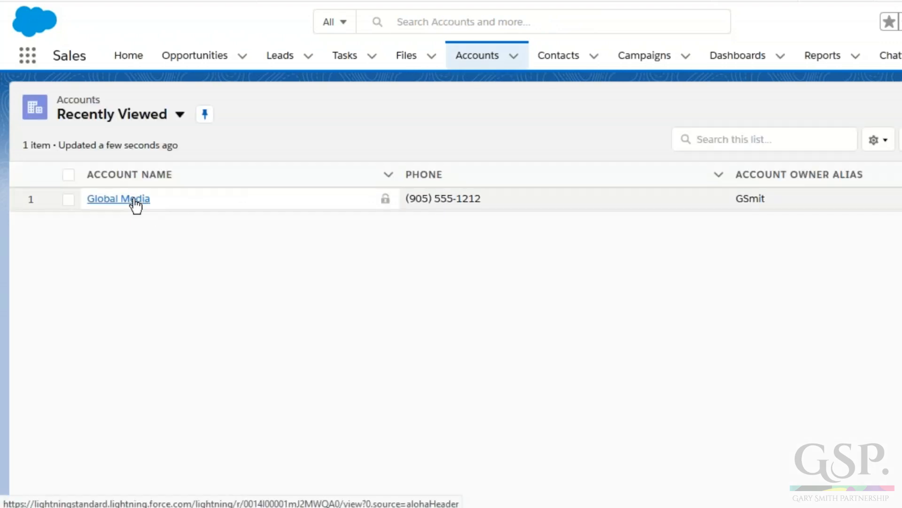
click(136, 206)
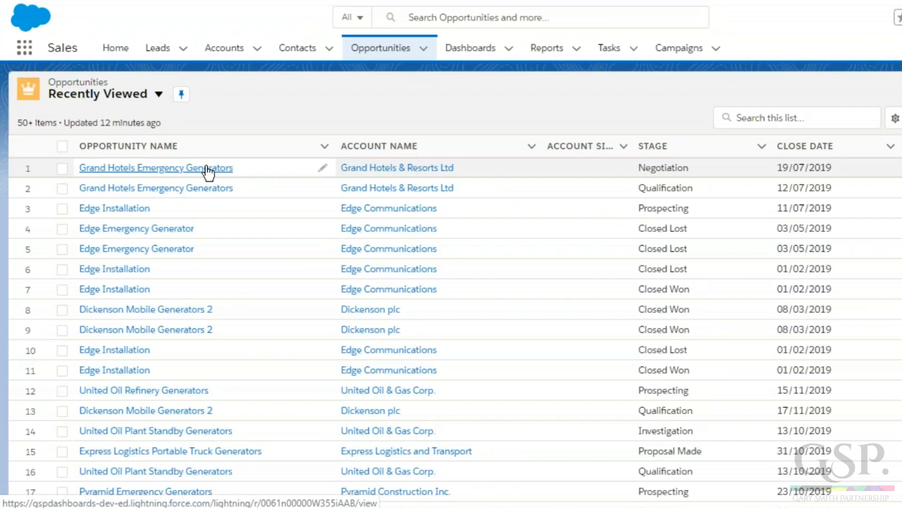
Open the first Grand Hotels Emergency Generators opportunity and set the display density to Comfy
click(207, 169)
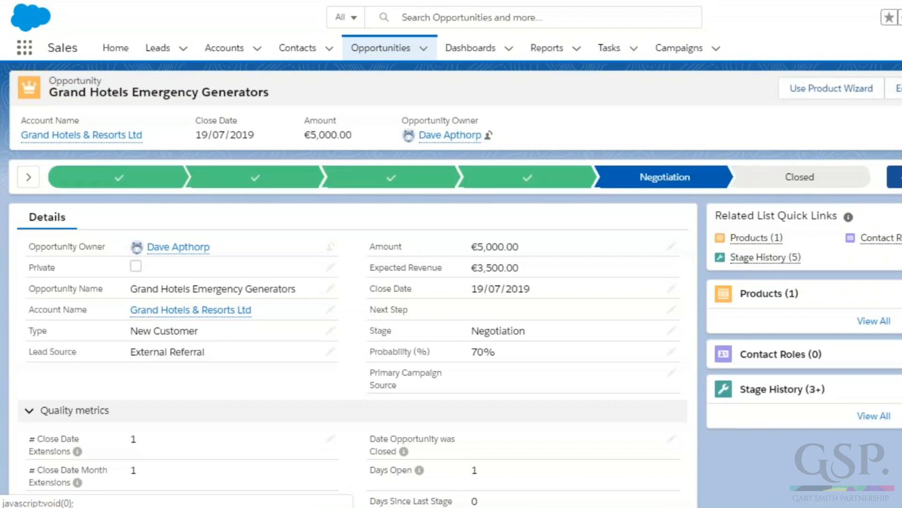
click(827, 17)
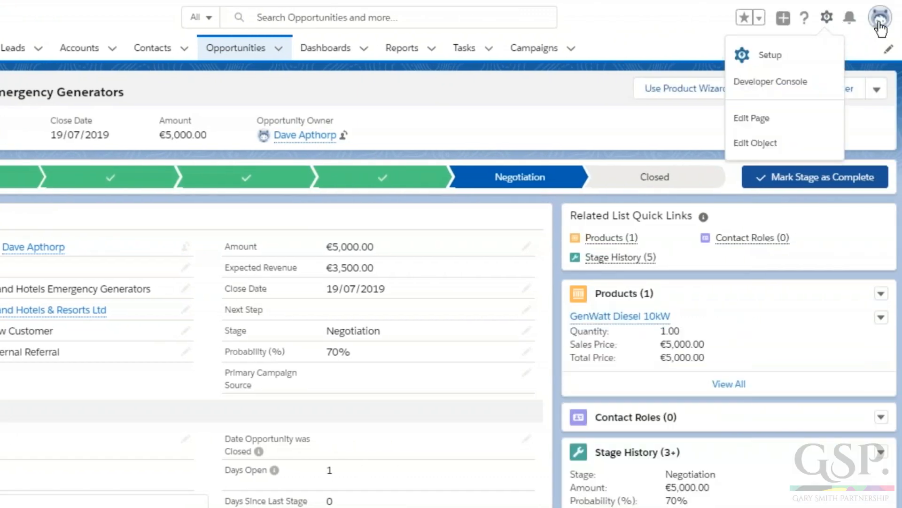
click(881, 24)
click(711, 147)
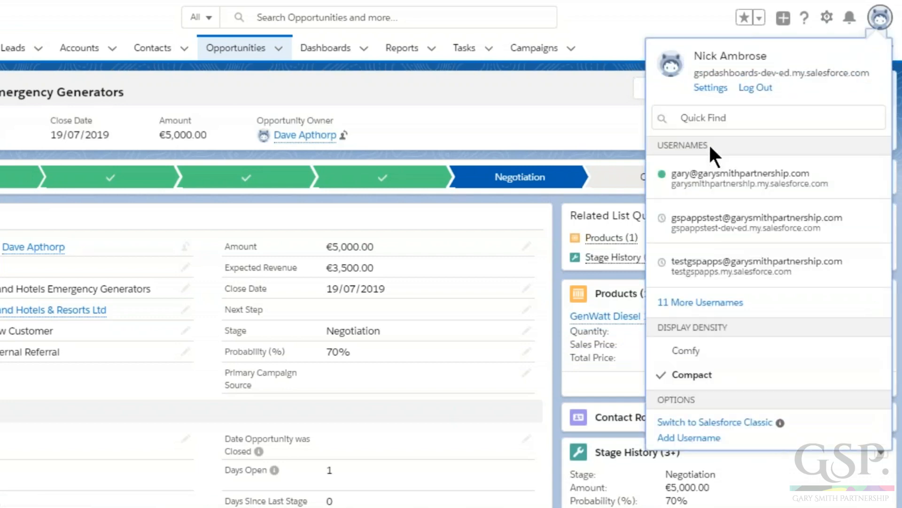
click(686, 350)
click(547, 296)
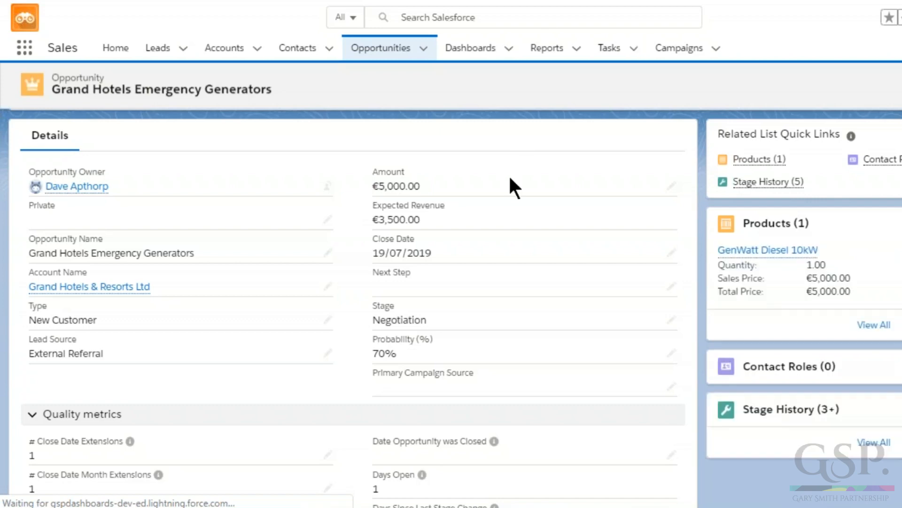
scroll(826, 252, down, 2)
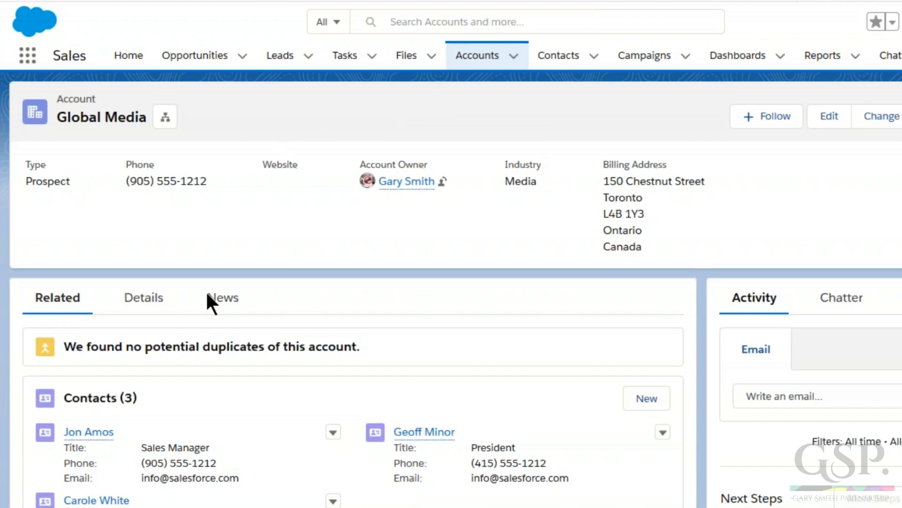
Open the Acme - 1,200 Widgets opportunity from the recently viewed opportunities and show its record details
click(198, 64)
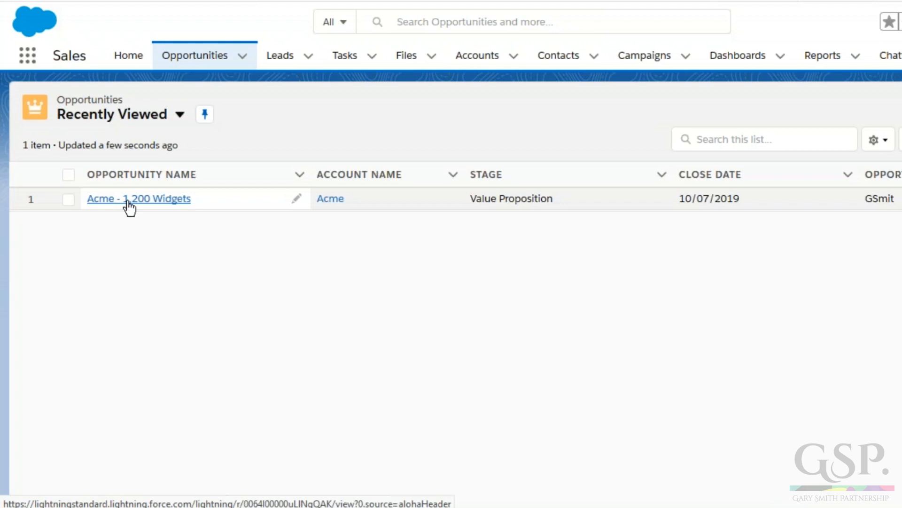
click(127, 197)
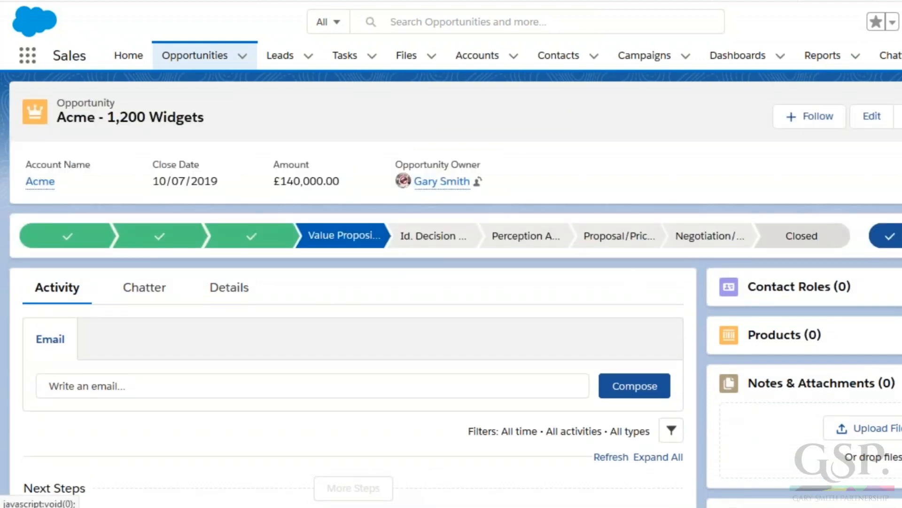
scroll(455, 357, down, 1)
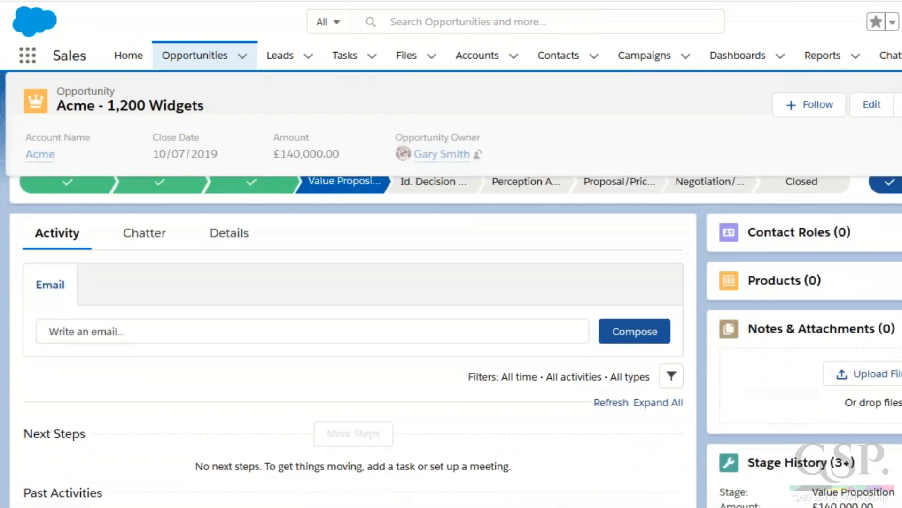
scroll(303, 274, up, 1)
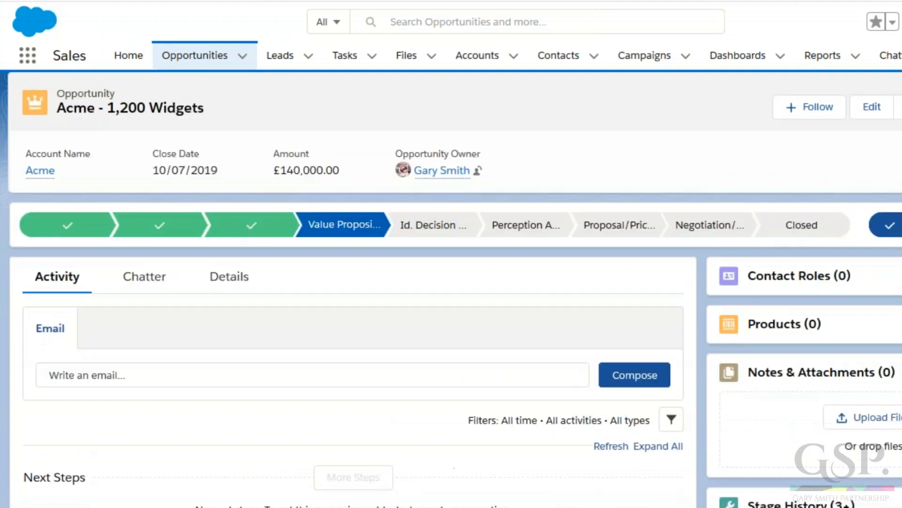
click(230, 277)
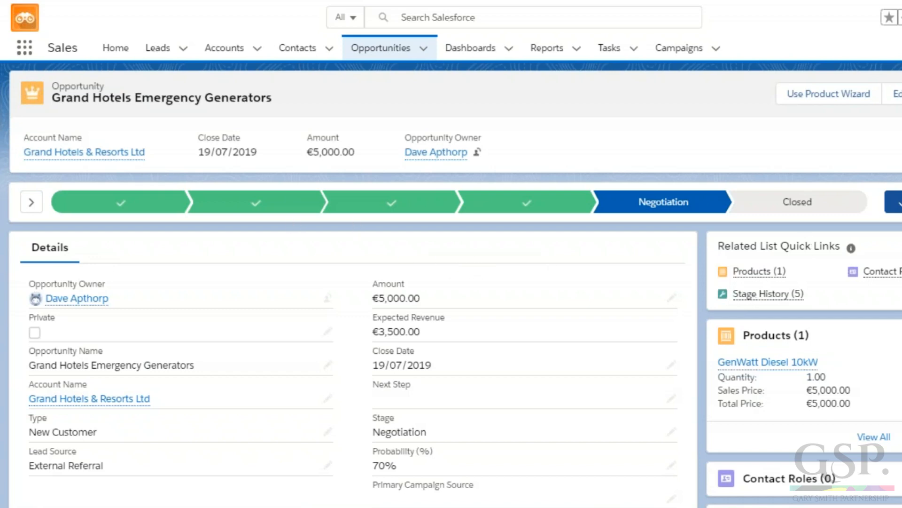
Examine the related list quick links, products and stage history on the Grand Hotels Emergency Generators opportunity
scroll(451, 282, down, 1)
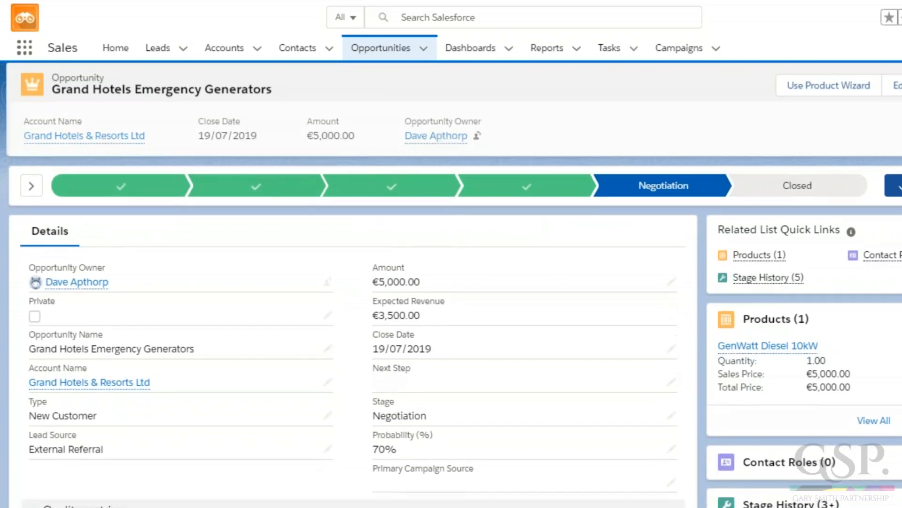
scroll(452, 282, down, 1)
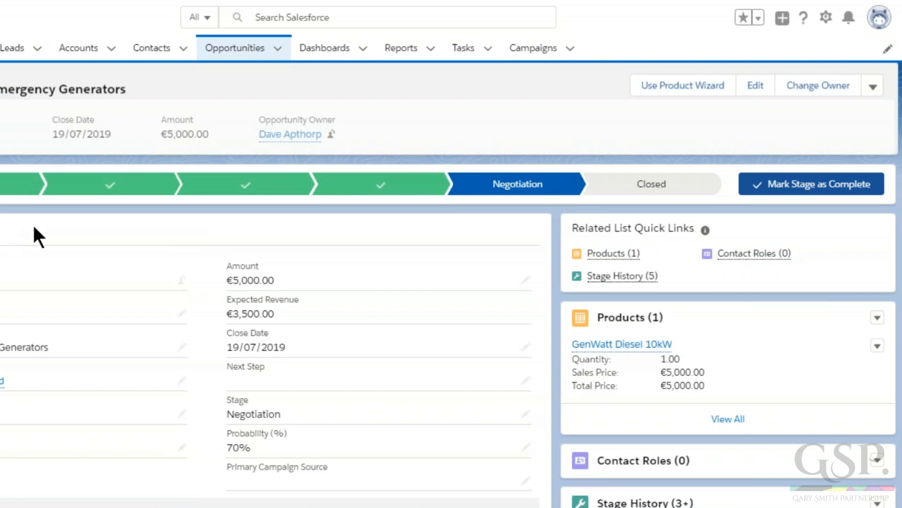
click(599, 258)
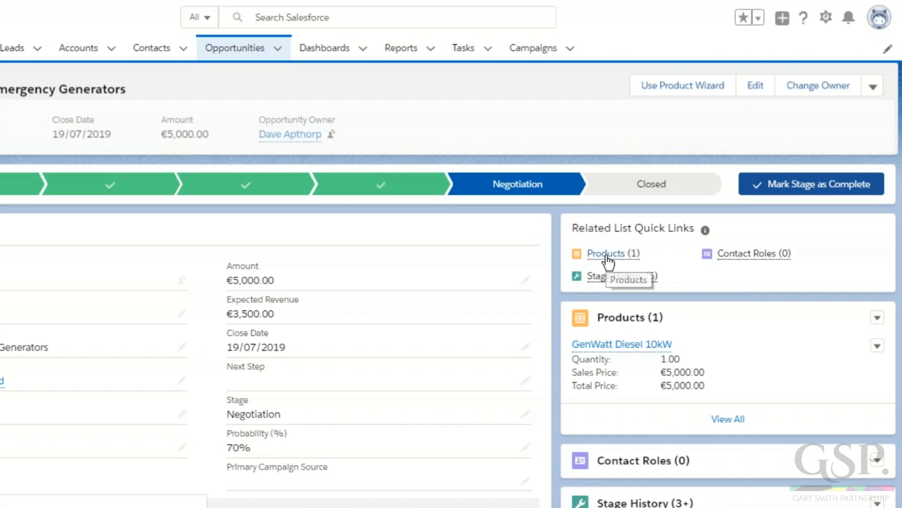
mouse_move(608, 259)
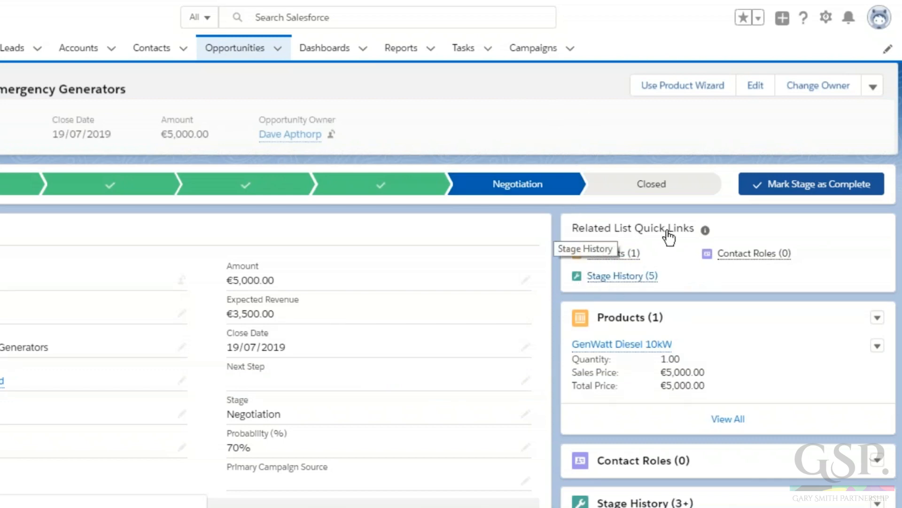
click(811, 184)
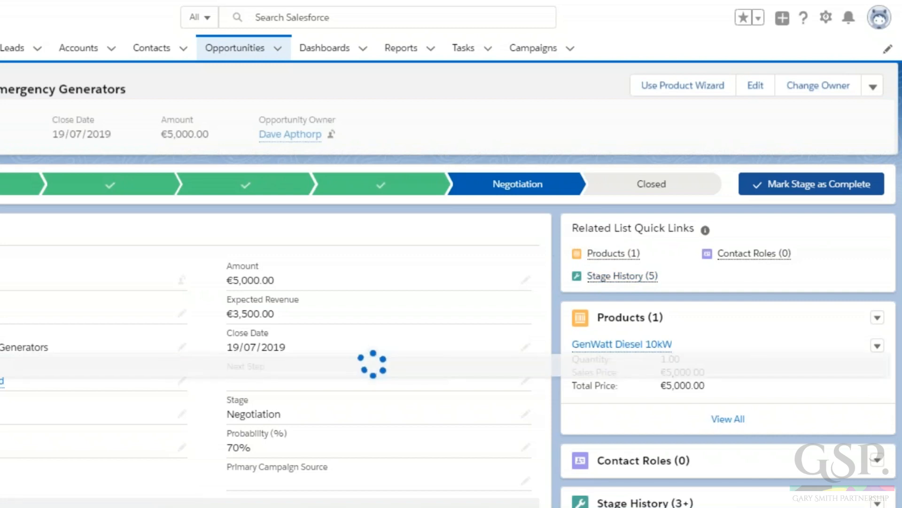
scroll(623, 343, down, 2)
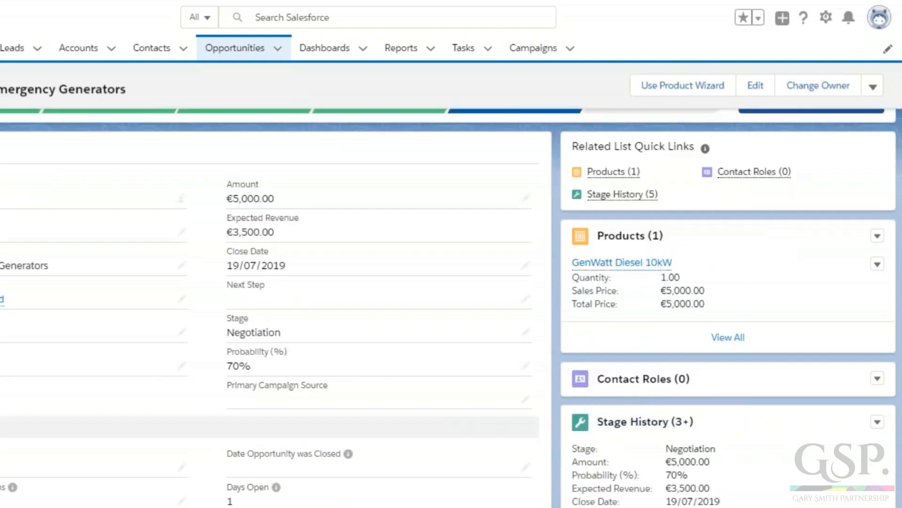
scroll(448, 307, down, 3)
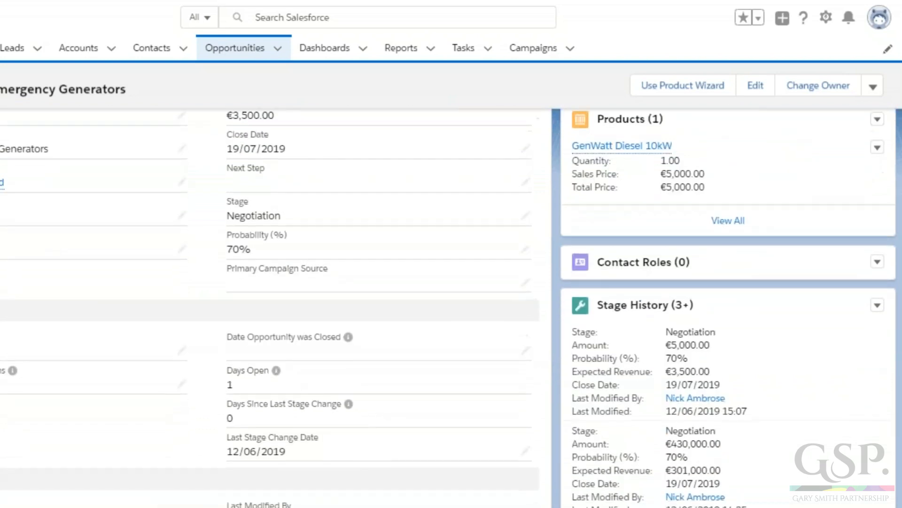
scroll(448, 308, down, 3)
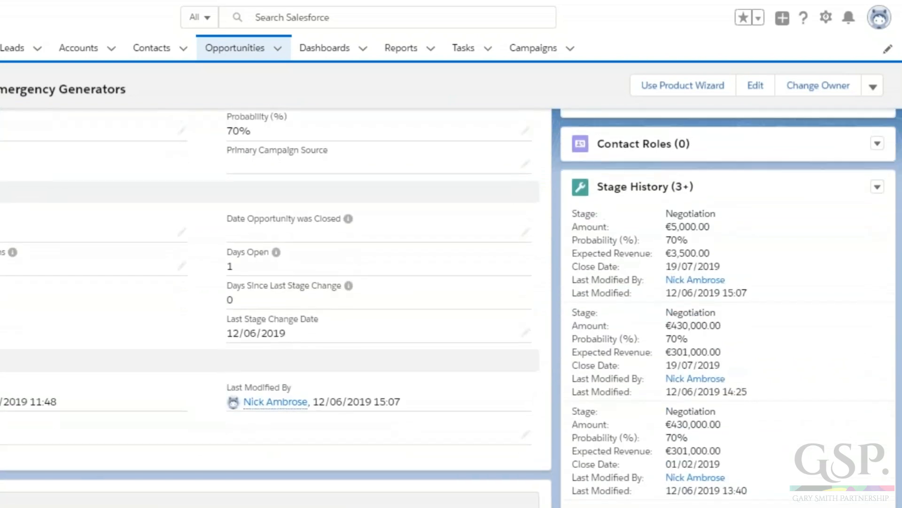
scroll(448, 307, up, 5)
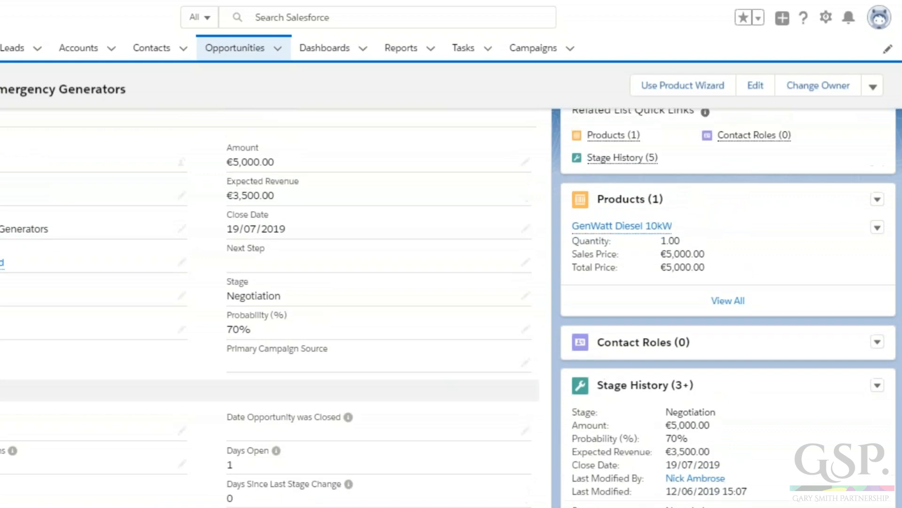
scroll(448, 307, up, 1)
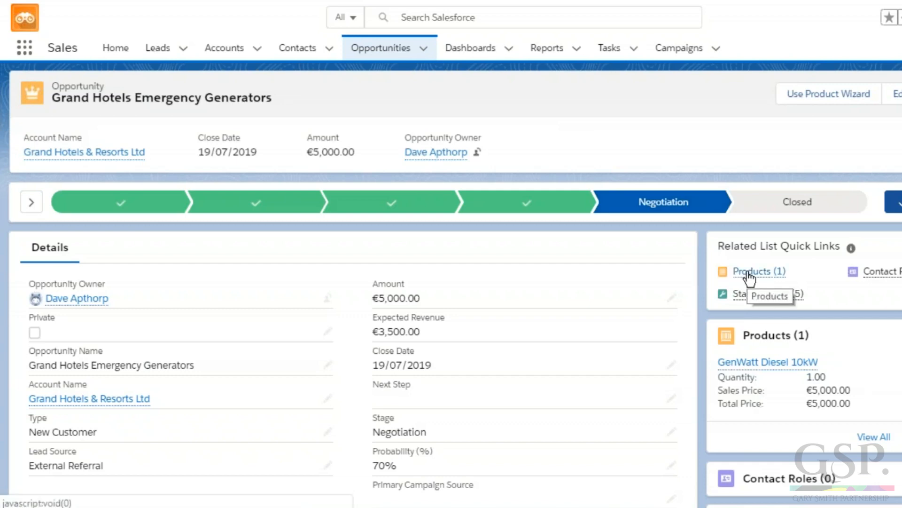
mouse_move(748, 275)
click(756, 274)
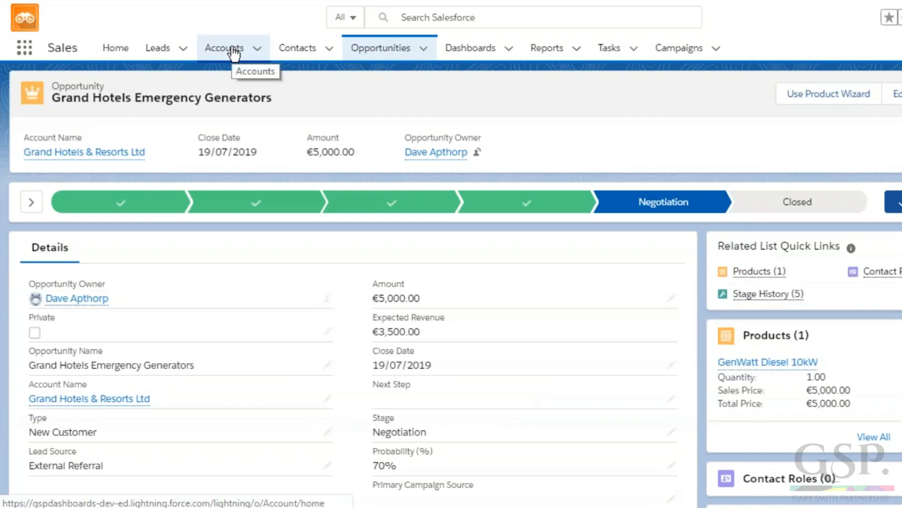
View the Burlington Textiles Corp of America account with its related list quick links, and go back to the previous page
click(233, 53)
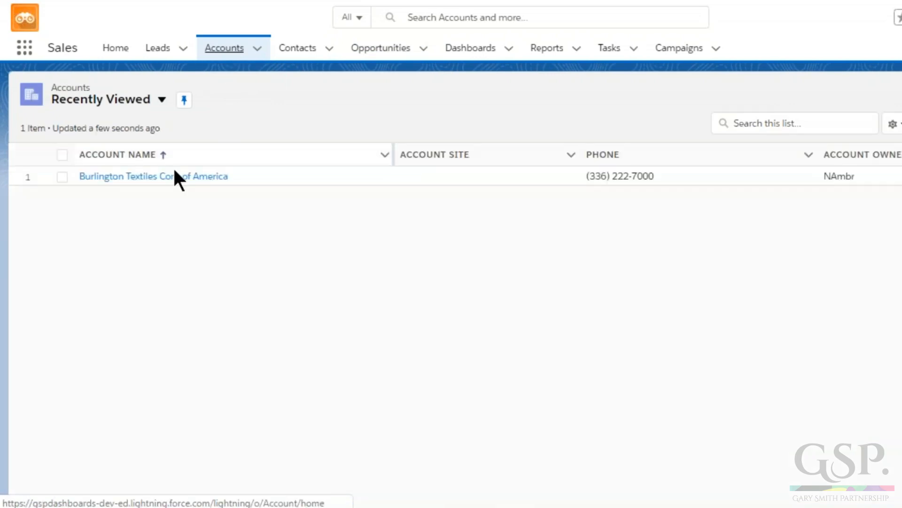
click(165, 176)
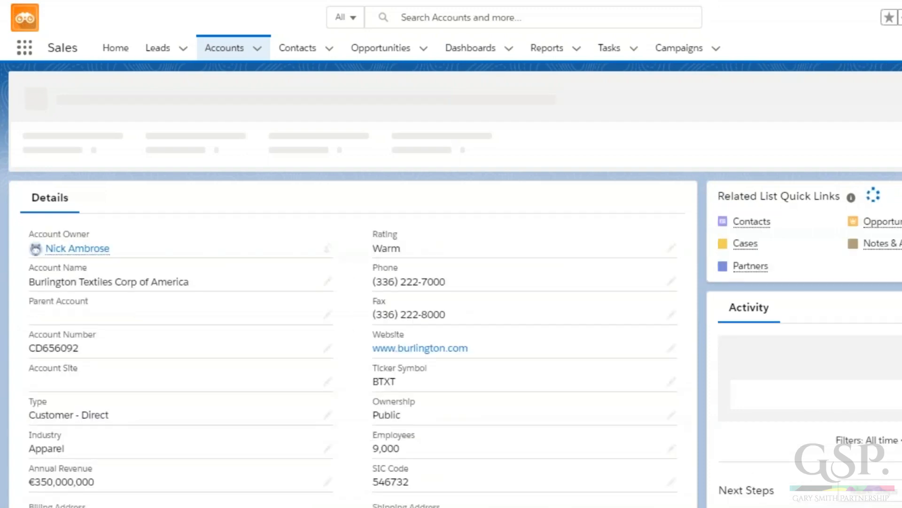
mouse_move(756, 229)
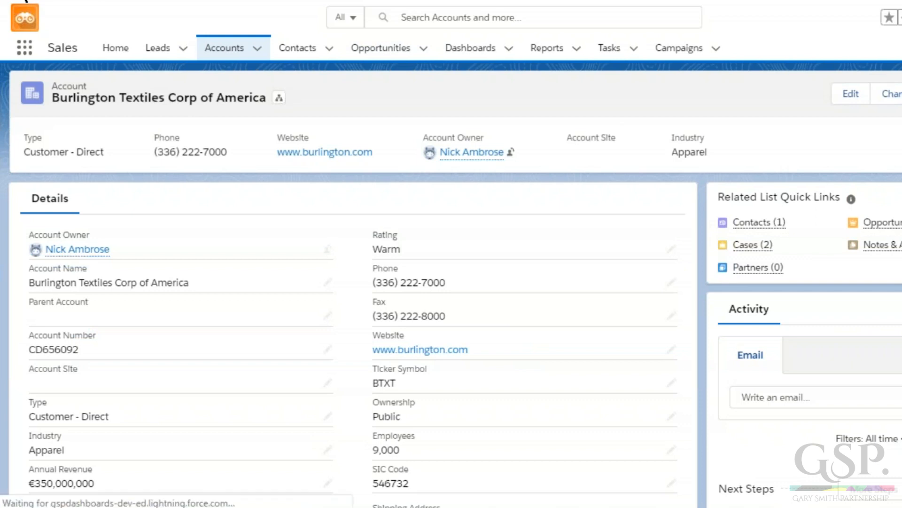
click(25, 1)
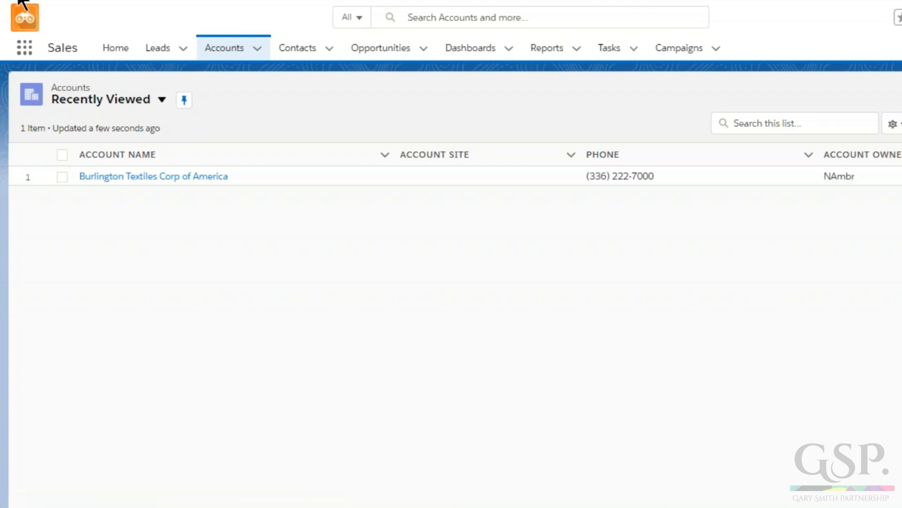
click(20, 1)
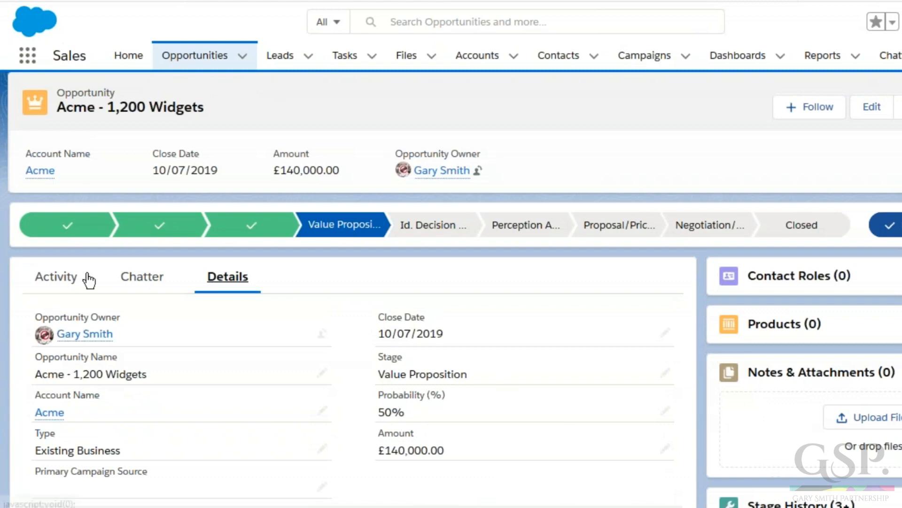
Switch the Acme - 1,200 Widgets opportunity between its activity and details views, expanding the email composer along the way
click(56, 282)
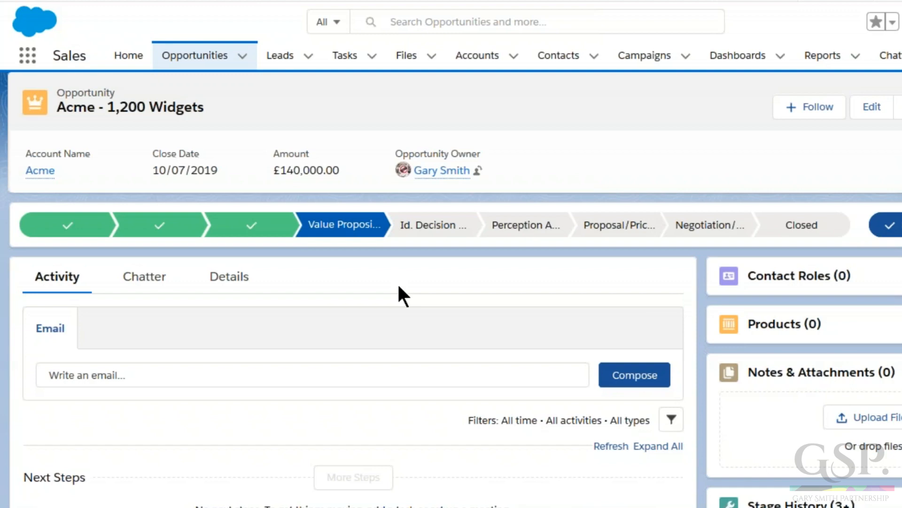
click(234, 374)
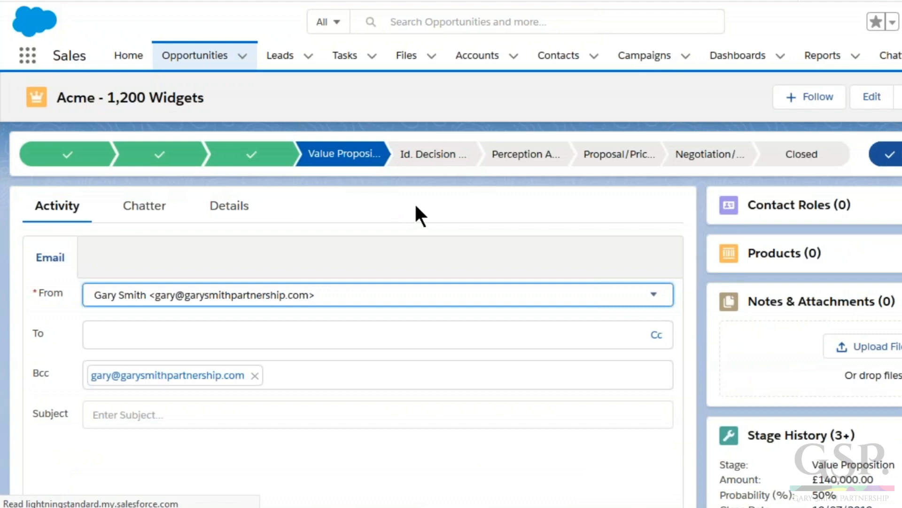
click(222, 207)
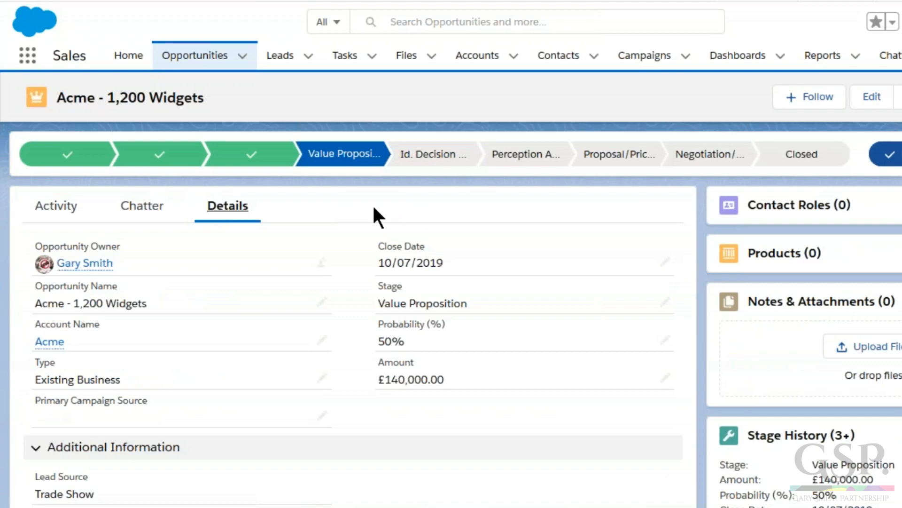
click(58, 214)
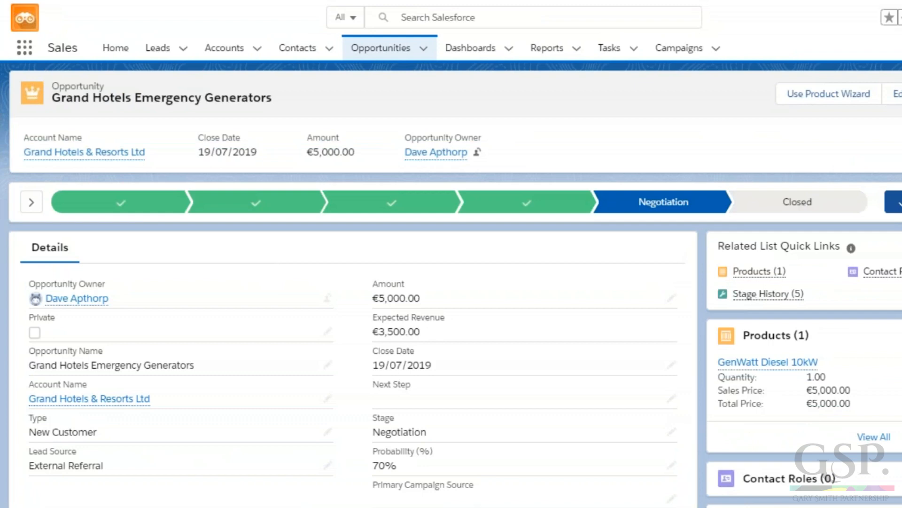
Expand the Log a Call form in the activity section of the Grand Hotels Emergency Generators opportunity
scroll(452, 282, down, 10)
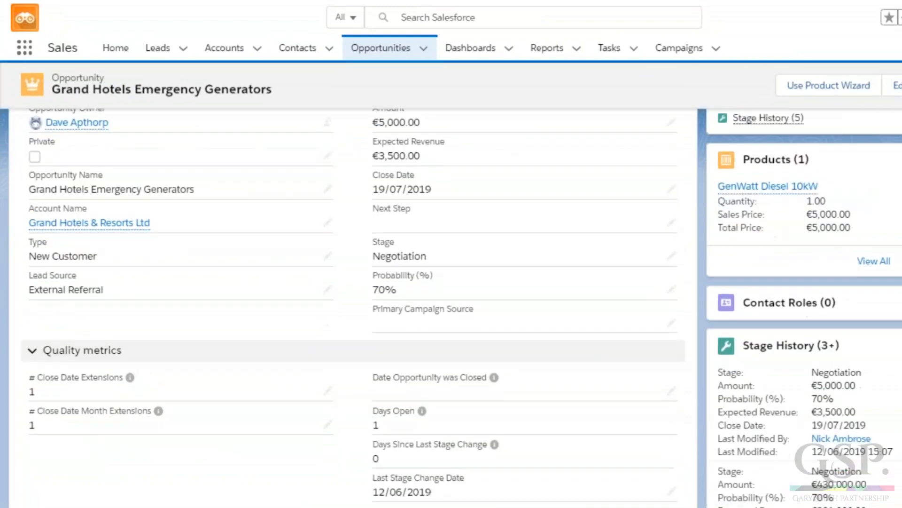
scroll(451, 305, down, 3)
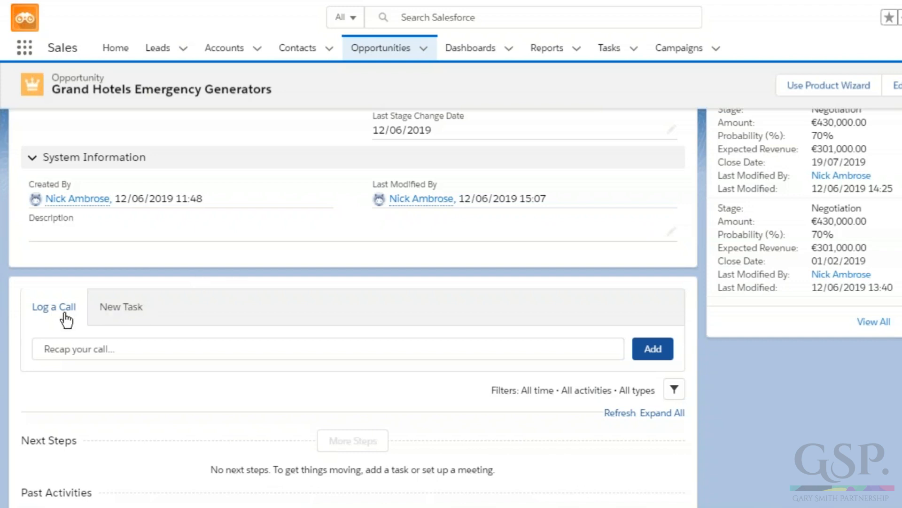
click(77, 348)
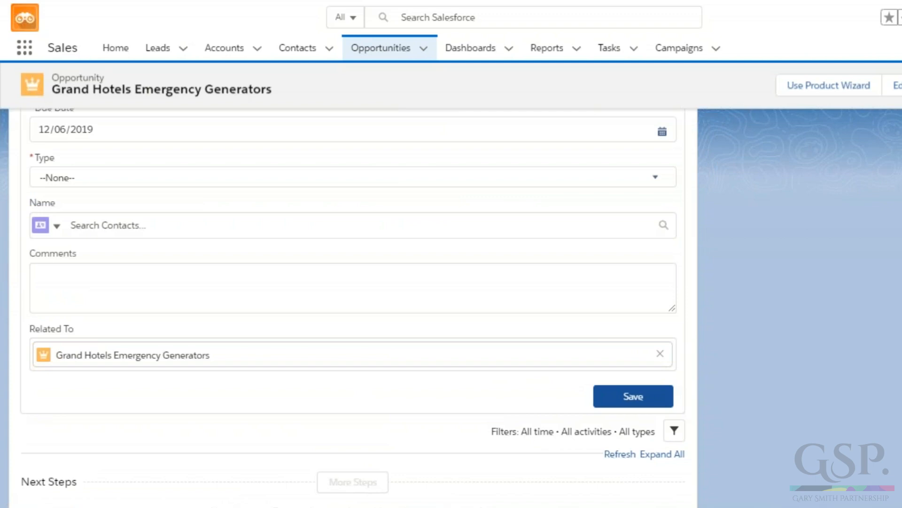
Review how the opportunity's details, quality metrics, system information and call logging form sit together on one page
scroll(353, 305, up, 4)
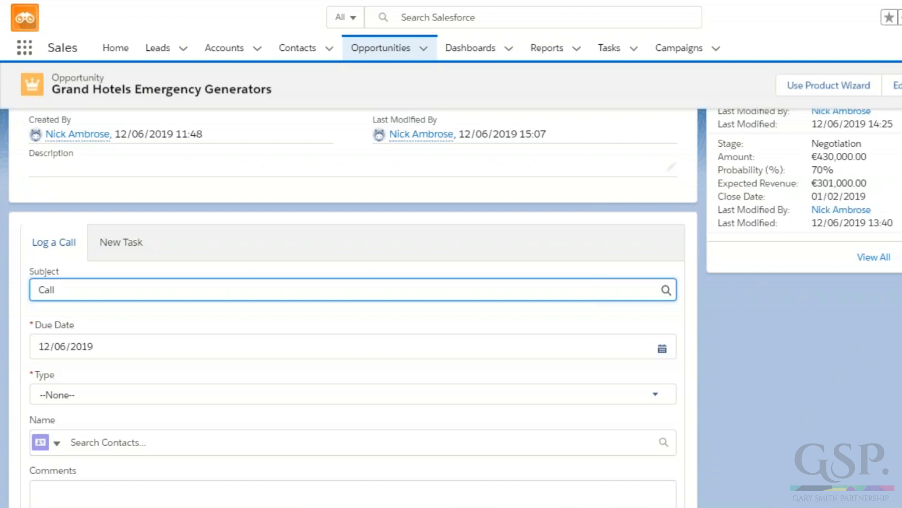
scroll(352, 306, up, 8)
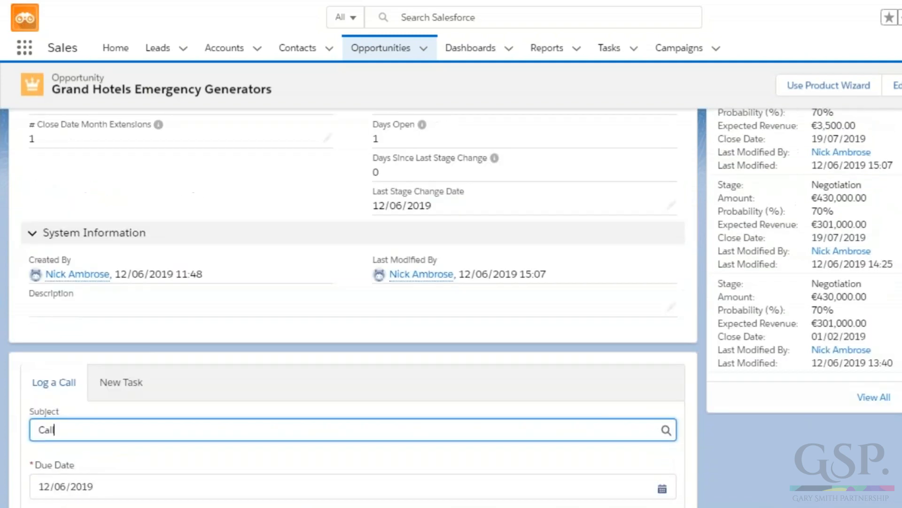
scroll(352, 306, up, 3)
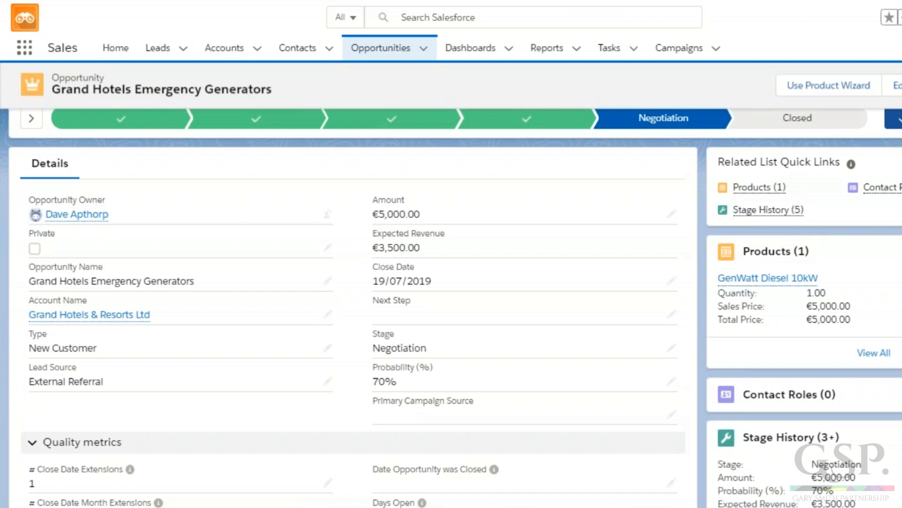
scroll(451, 282, up, 2)
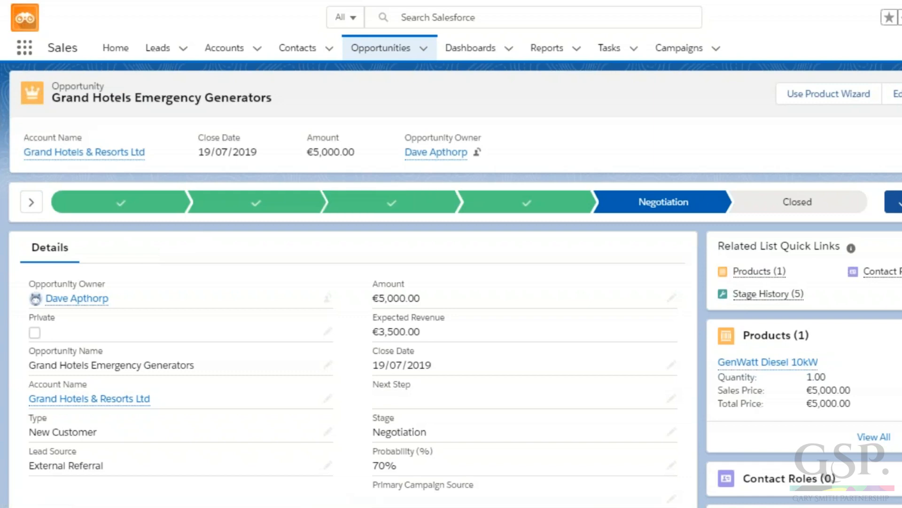
scroll(451, 282, down, 7)
scroll(352, 305, down, 4)
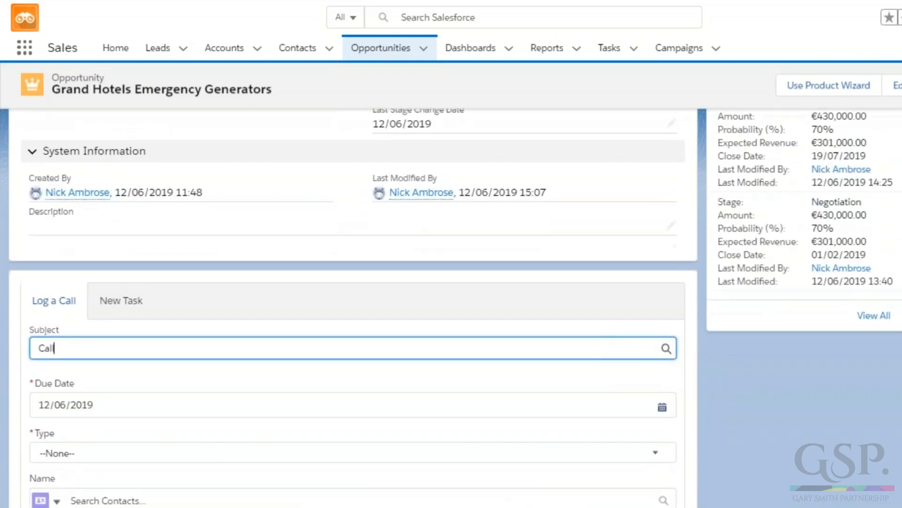
scroll(451, 306, up, 10)
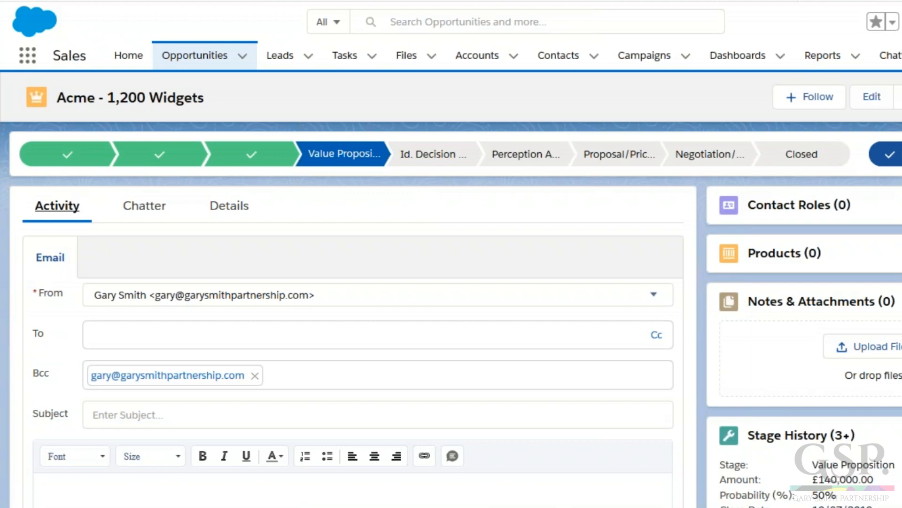
Open the Acme - 1,200 Widgets opportunity's record page in Lightning App Builder and show the Details tab of its Tabs component
click(901, 21)
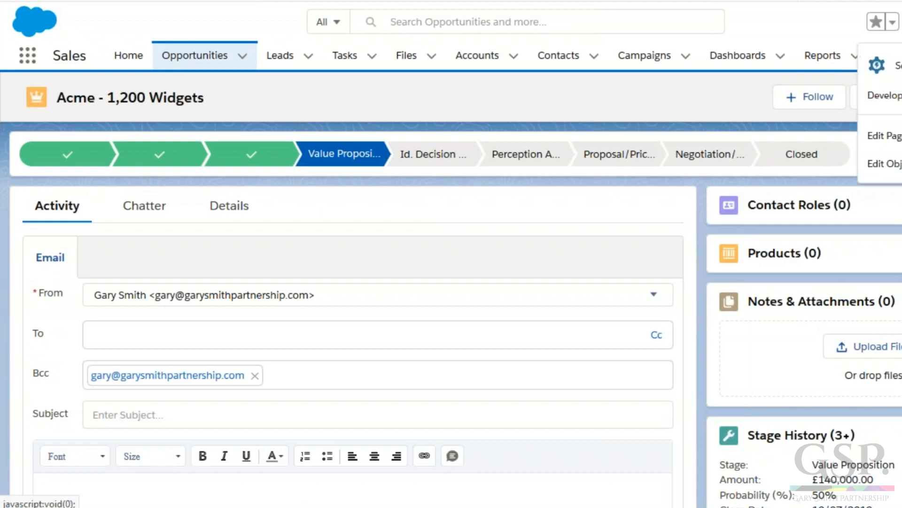
click(895, 141)
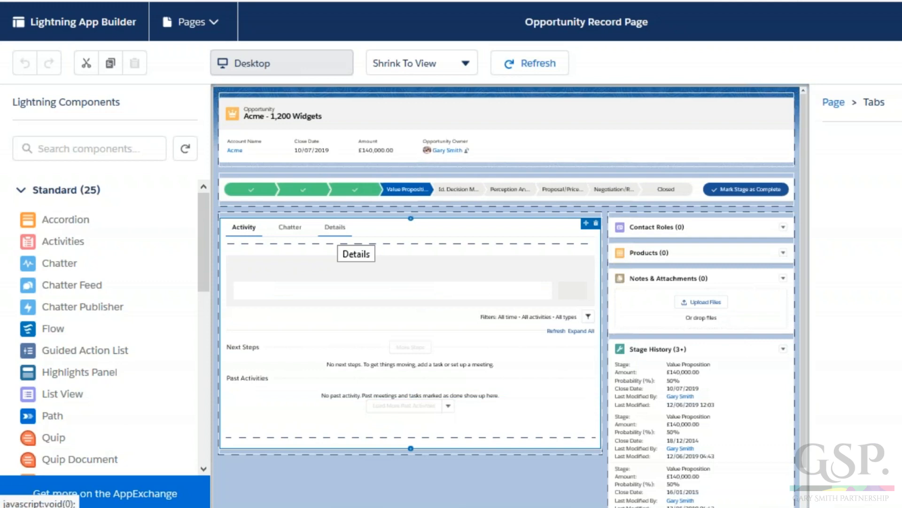
click(335, 227)
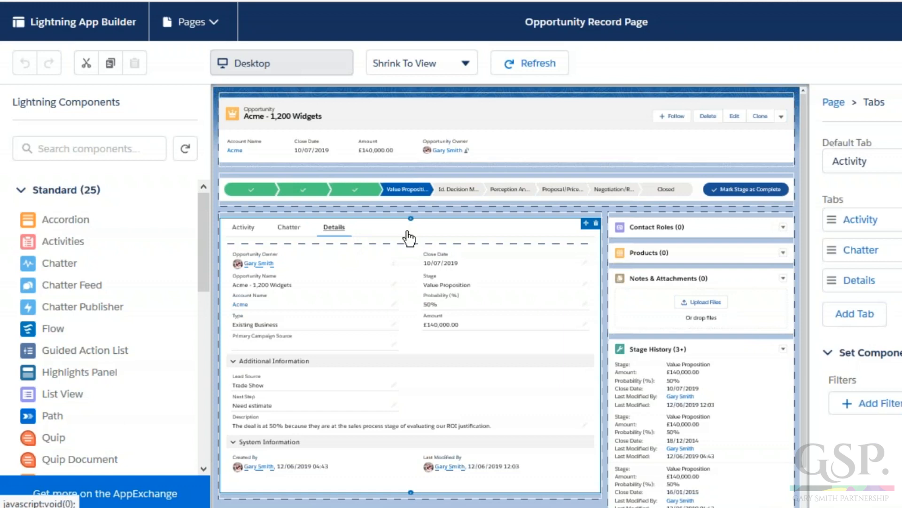
click(499, 470)
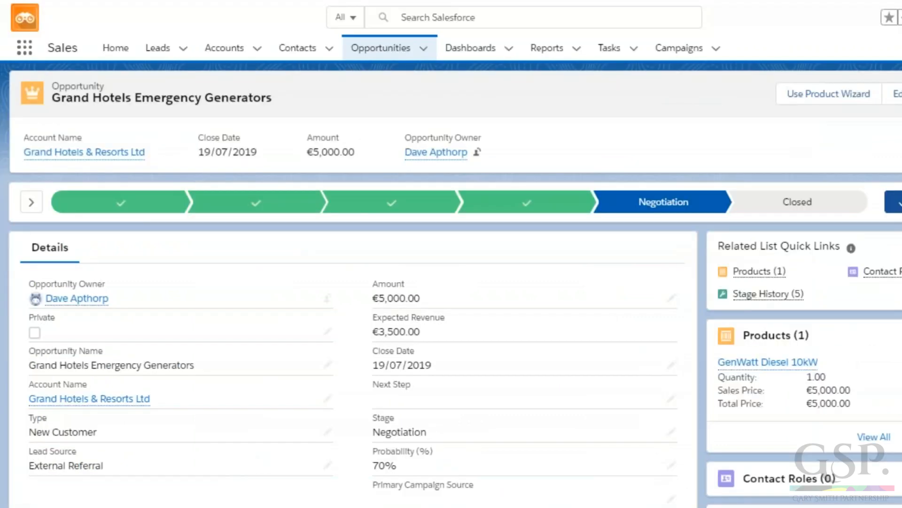
Return to the Grand Hotels Emergency Generators opportunity and inspect the Due Date calendar and Type options of its Log a Call form
scroll(352, 329, down, 8)
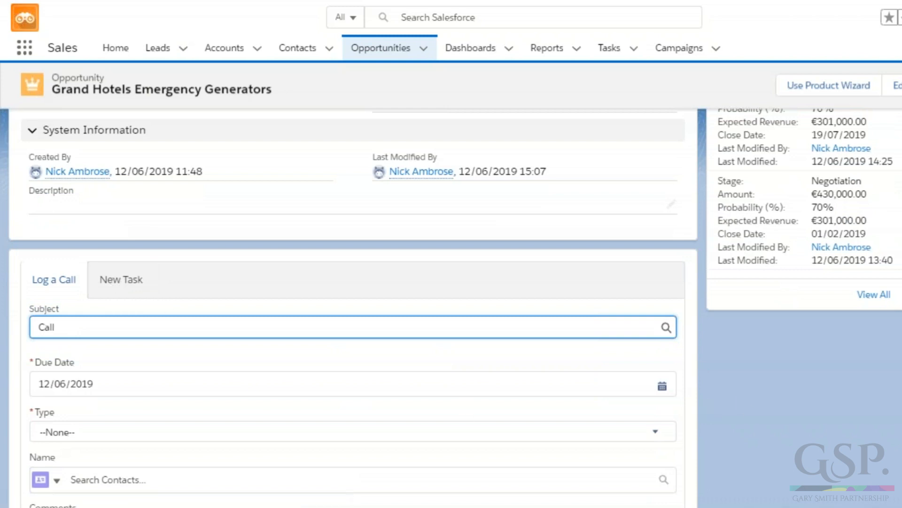
scroll(438, 345, down, 2)
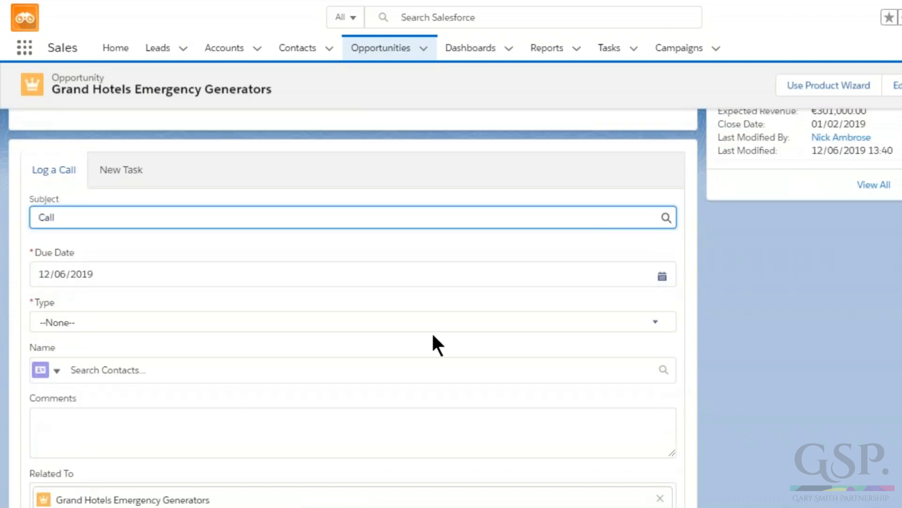
click(151, 278)
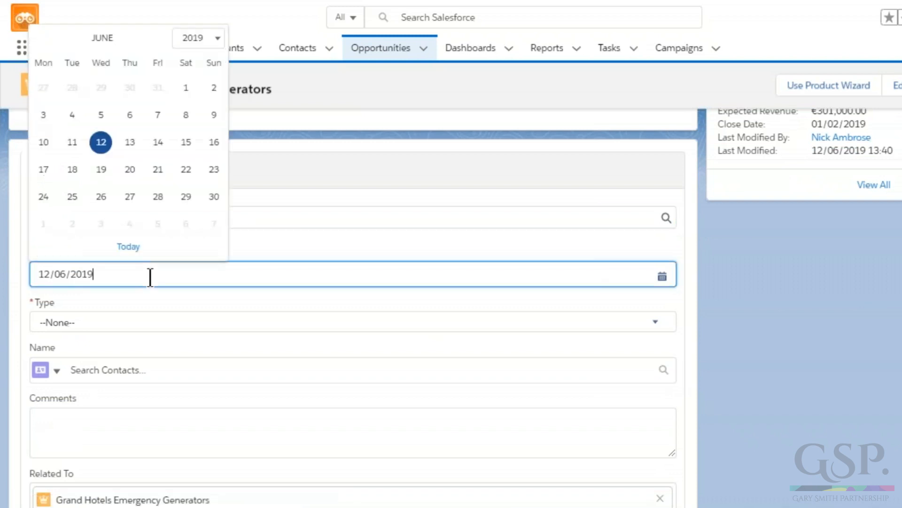
click(276, 243)
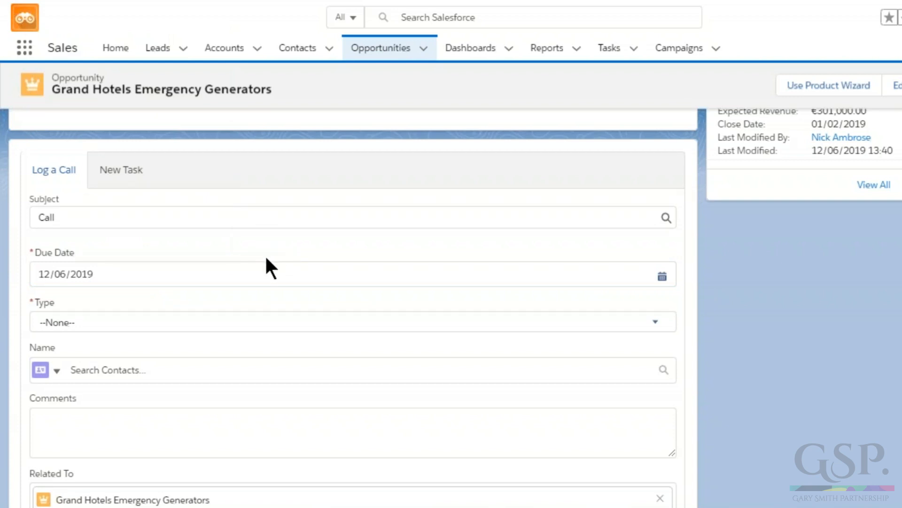
click(176, 323)
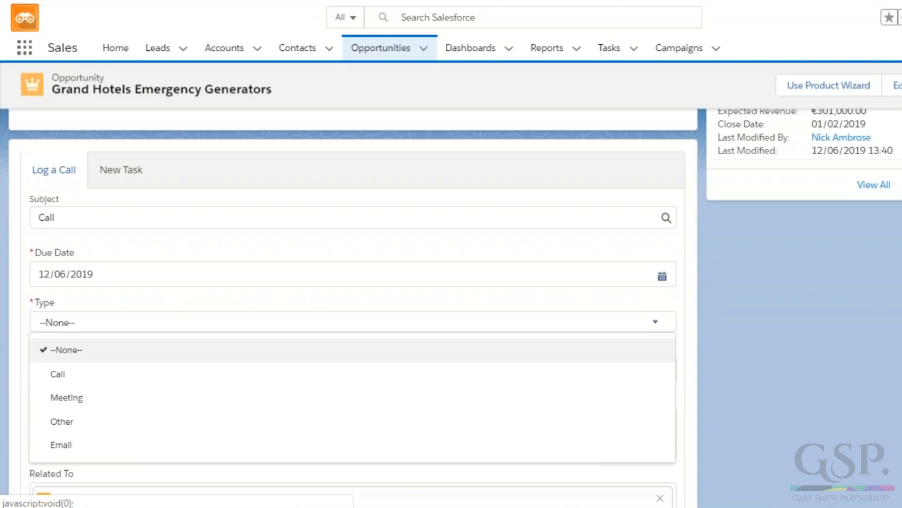
Examine the full Grand Hotels Emergency Generators page, from the highlights and sales path through the detail sections to the call form
scroll(353, 305, up, 10)
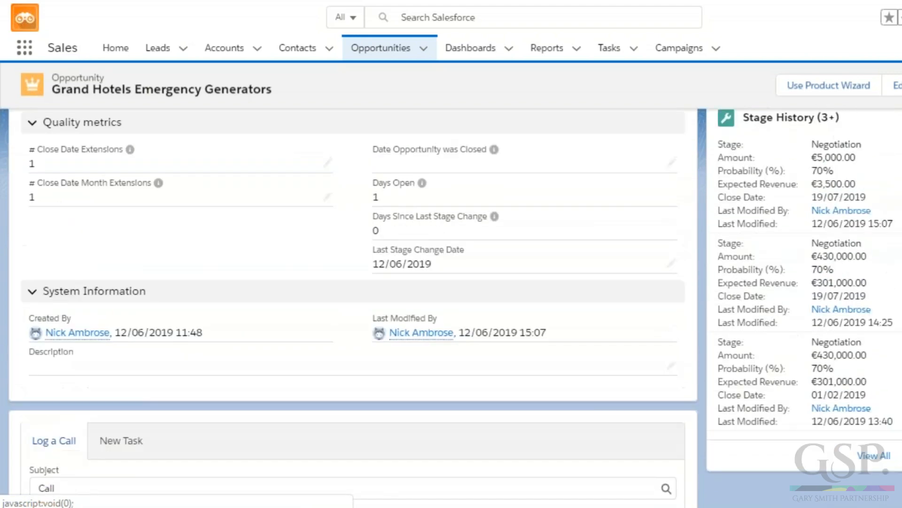
scroll(353, 306, up, 8)
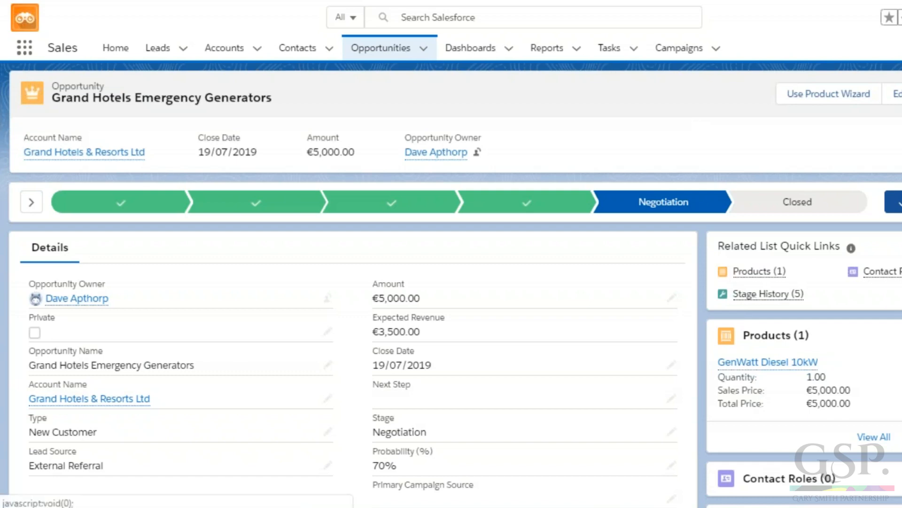
scroll(352, 329, down, 12)
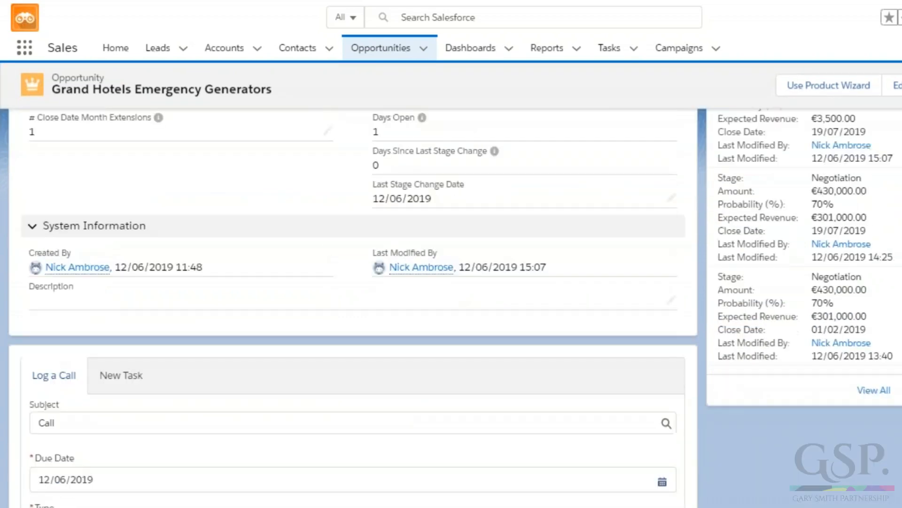
scroll(353, 306, down, 3)
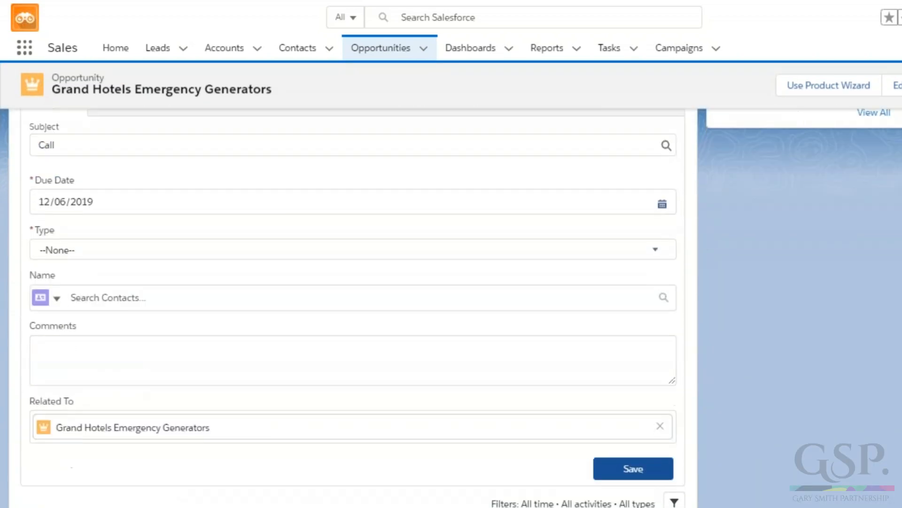
scroll(352, 306, up, 7)
scroll(352, 305, up, 5)
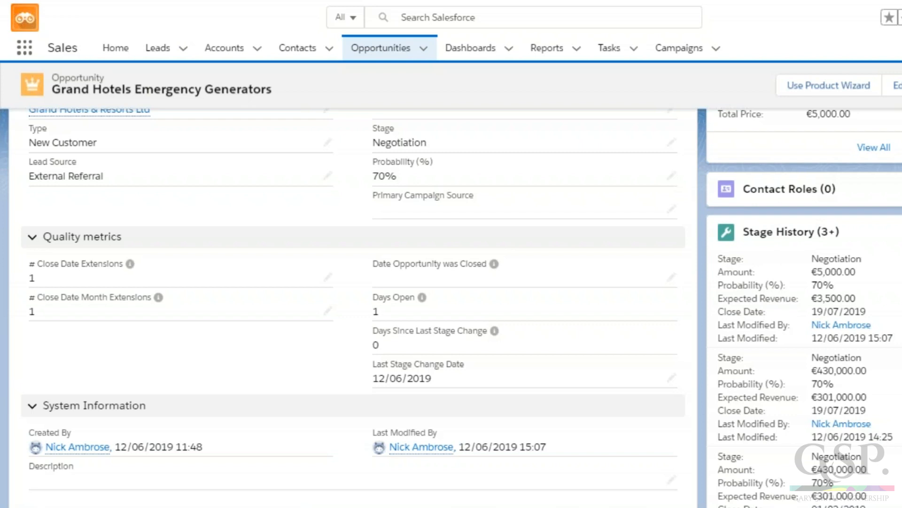
scroll(352, 282, up, 6)
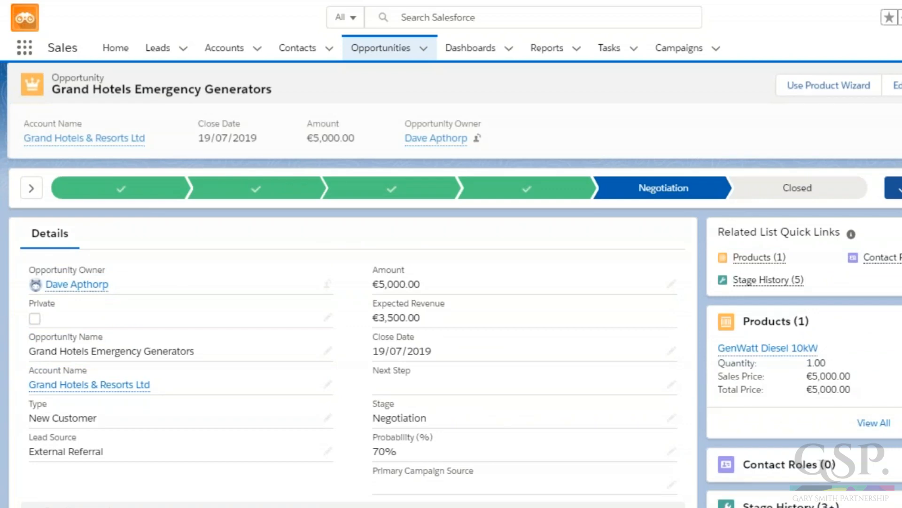
scroll(452, 306, down, 9)
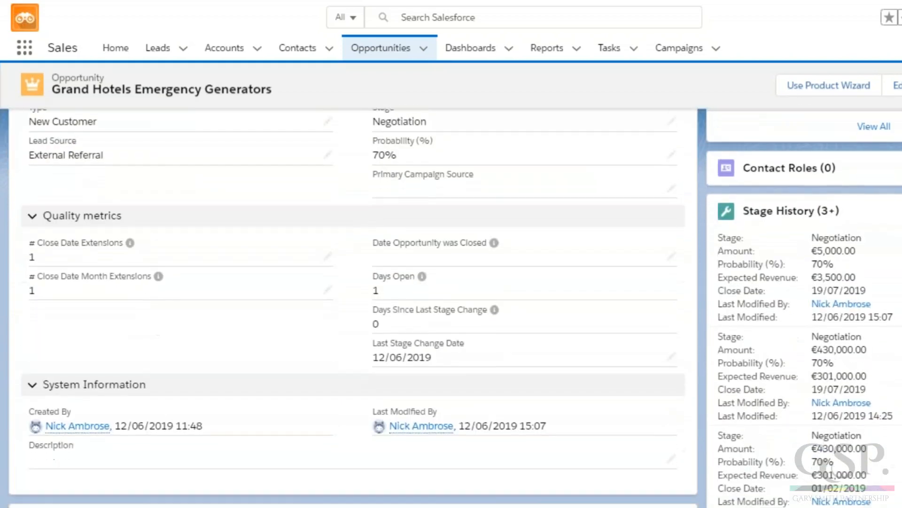
scroll(352, 306, down, 4)
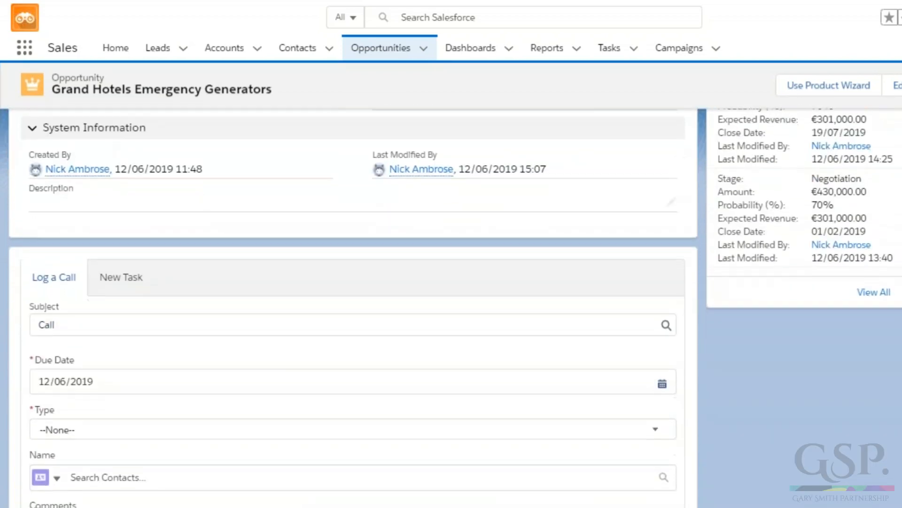
scroll(352, 306, up, 1)
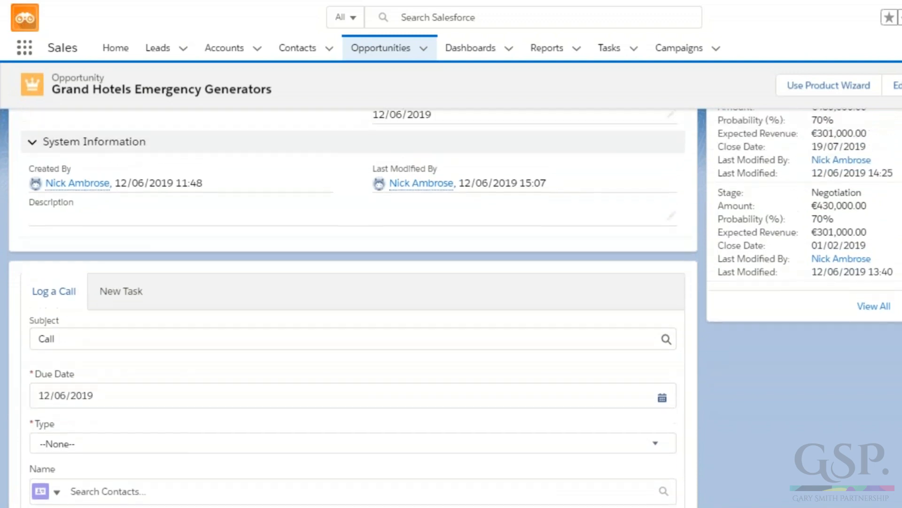
scroll(353, 306, up, 4)
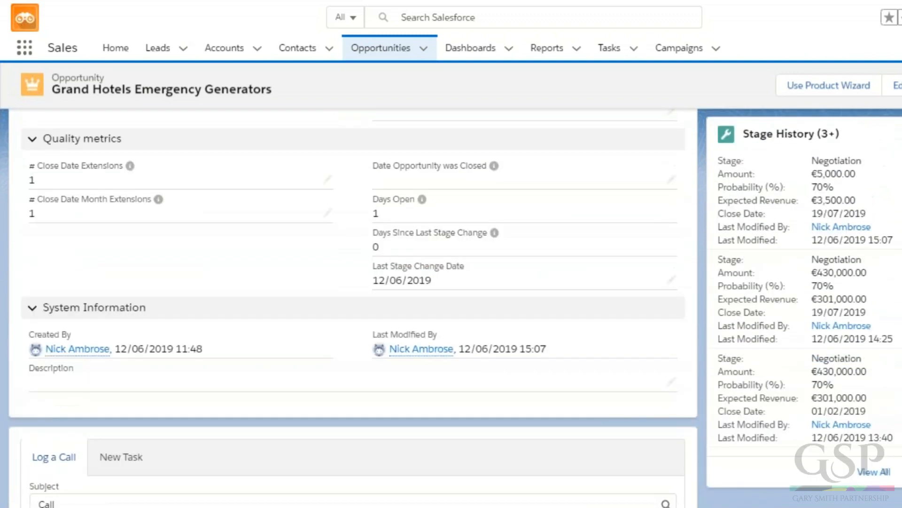
scroll(353, 305, up, 5)
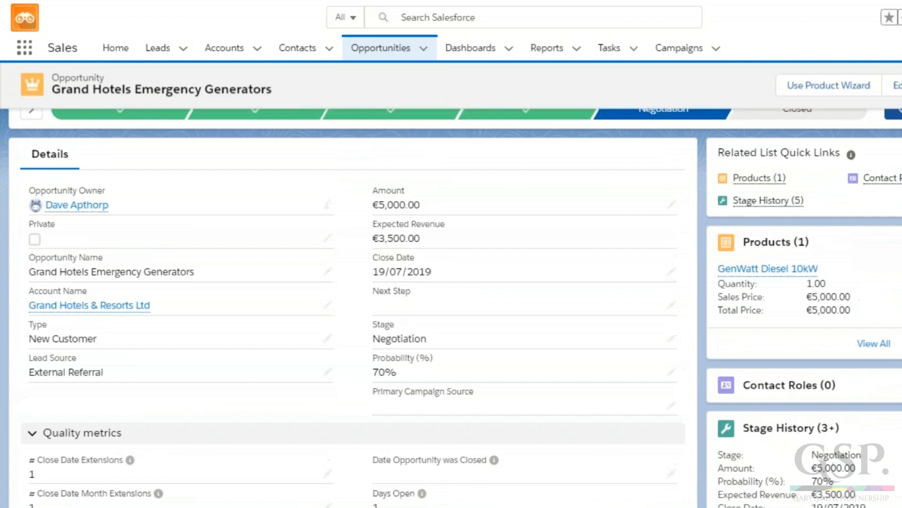
scroll(687, 357, up, 2)
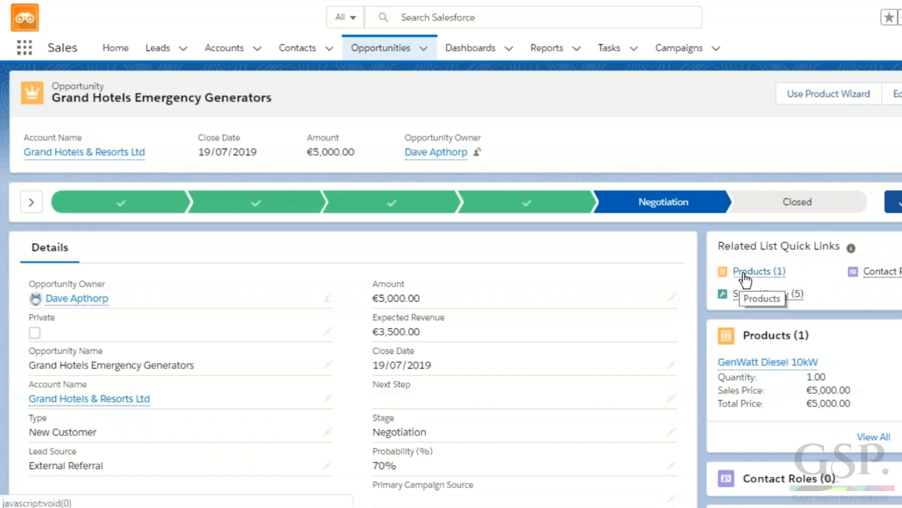
Start adding products from the opportunity's Products quick link and select GenWatt Gasoline 300kW for editing its line details
mouse_move(747, 278)
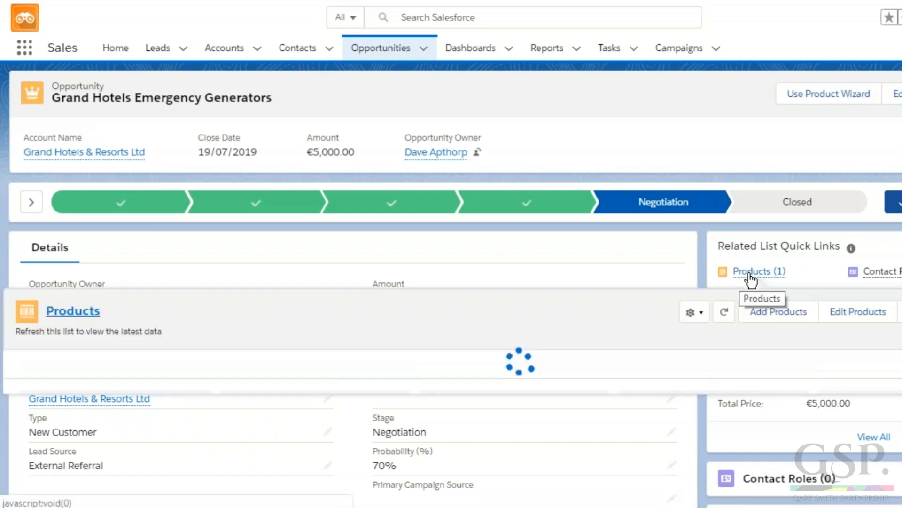
click(791, 323)
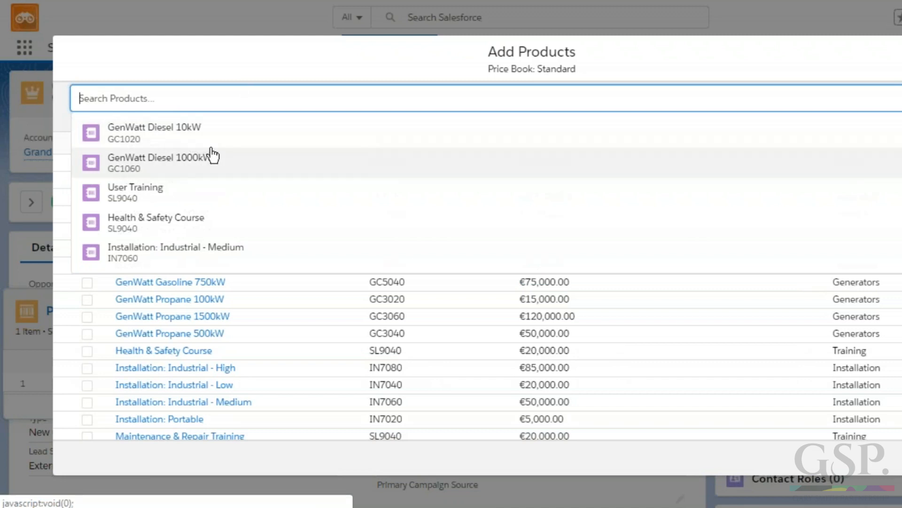
click(269, 68)
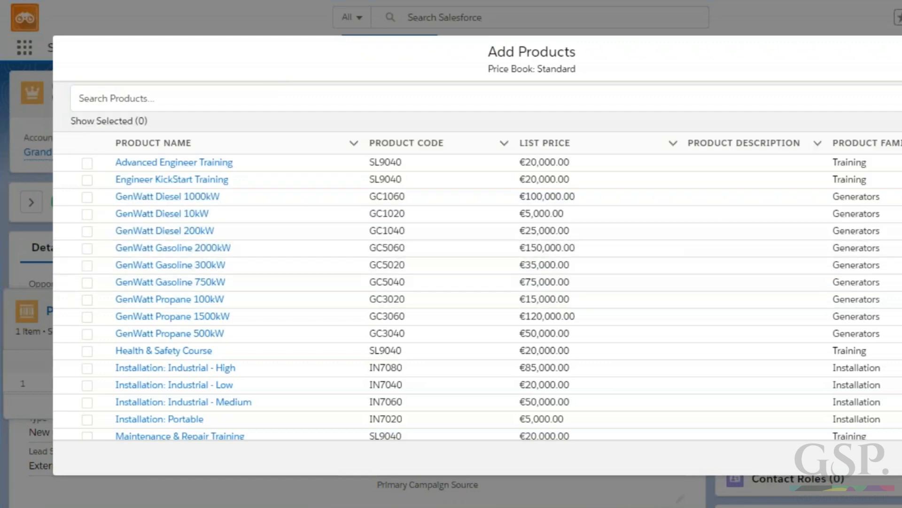
scroll(478, 296, down, 2)
scroll(478, 296, up, 2)
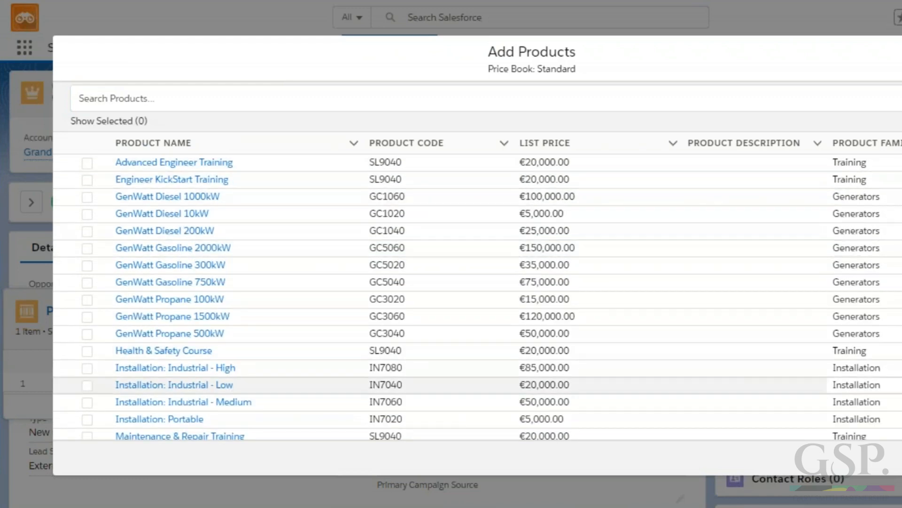
click(88, 266)
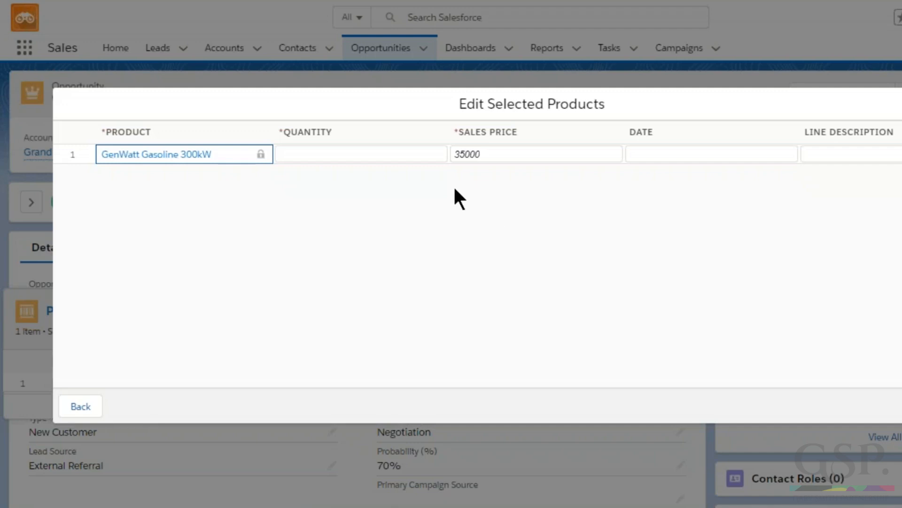
Set the quantity of the GenWatt Gasoline 300kW line to 1 and save it to the opportunity
click(360, 154)
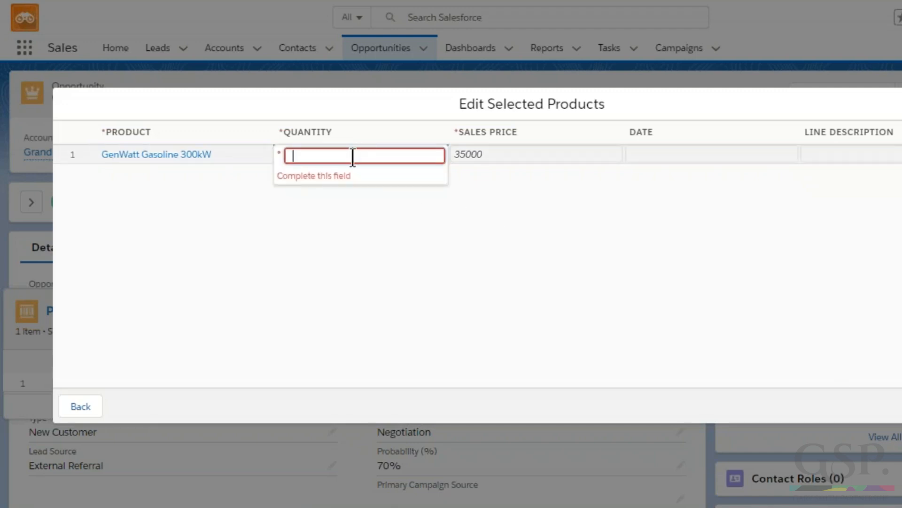
text(1)
click(537, 277)
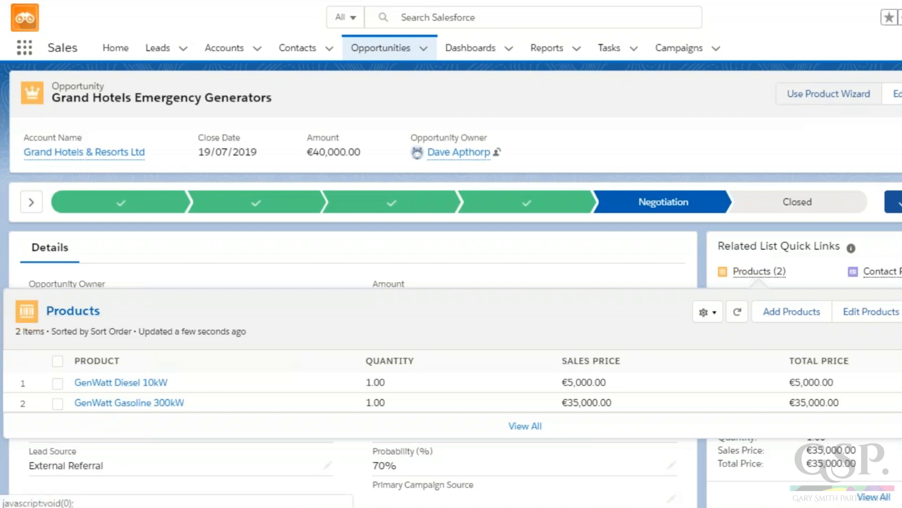
Start the product wizard, expand the Generators, Installation and Maintenance folders, and add SLA: Bronze
click(829, 94)
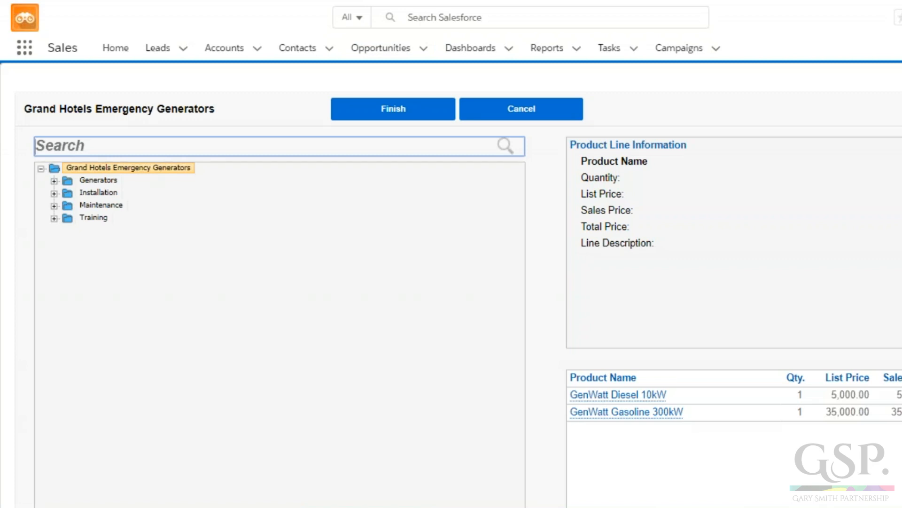
click(53, 180)
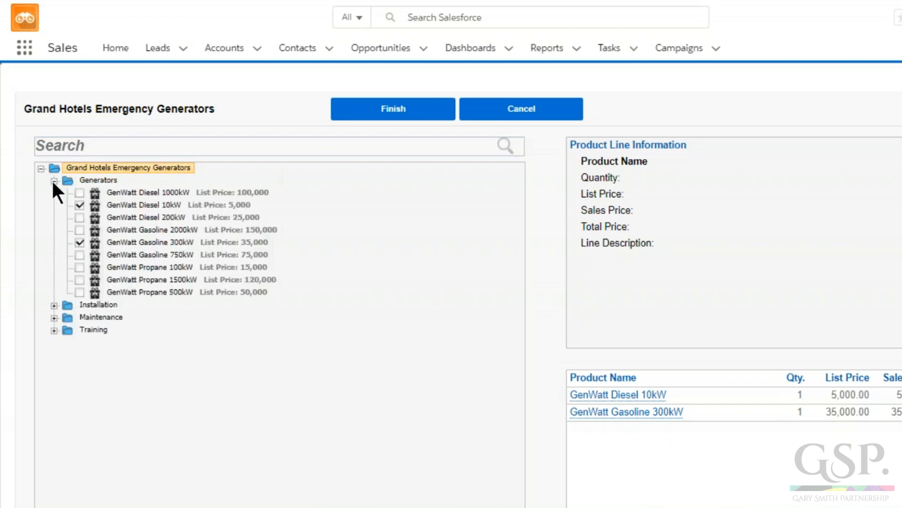
click(54, 305)
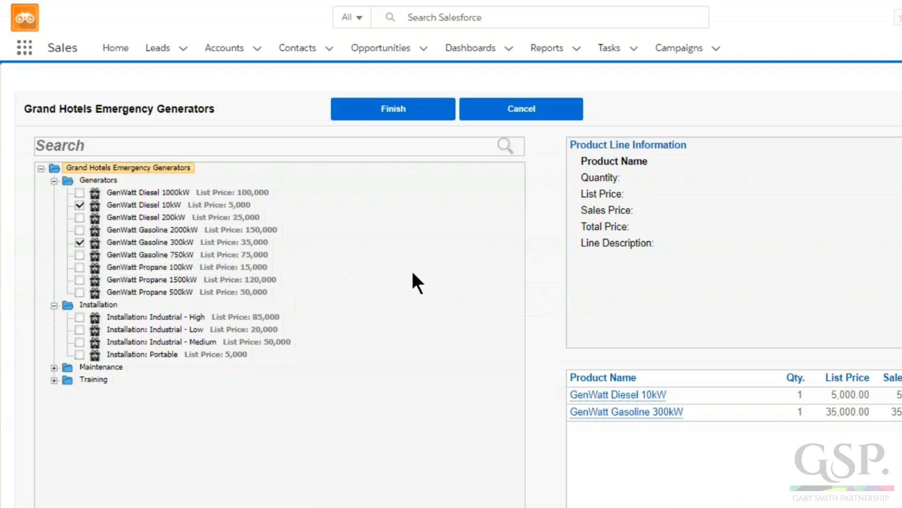
click(54, 367)
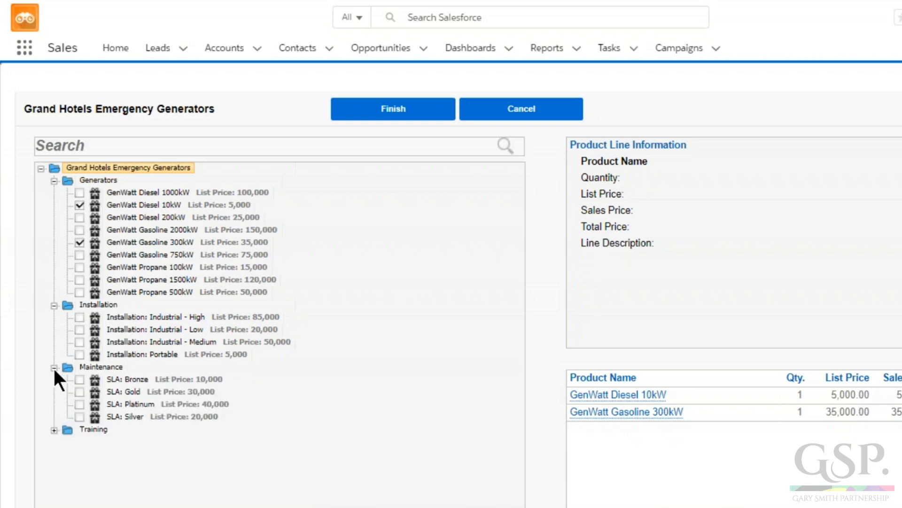
click(80, 379)
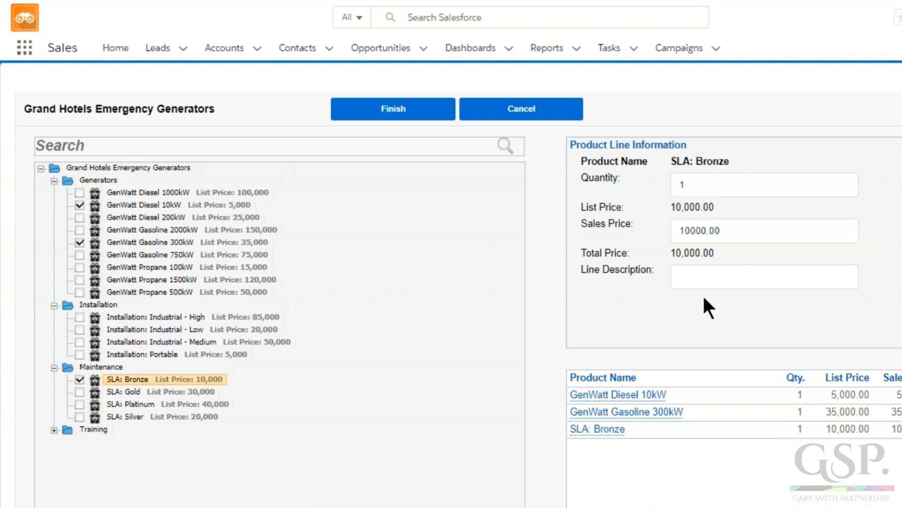
Set the sales price of the SLA: Bronze line to 7000
click(749, 232)
key(BackSpace)
key(BackSpace)
key(BackSpace)
key(BackSpace)
key(BackSpace)
key(BackSpace)
key(BackSpace)
key(BackSpace)
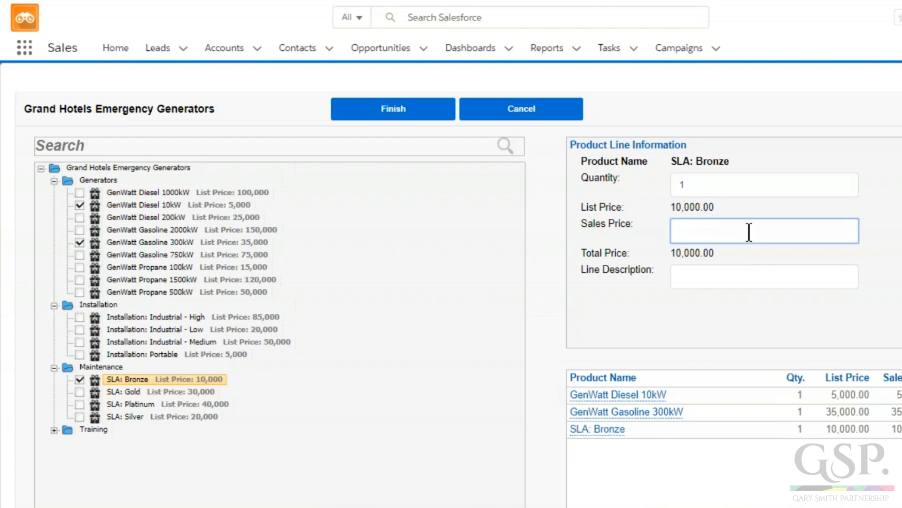
text(7000)
click(889, 215)
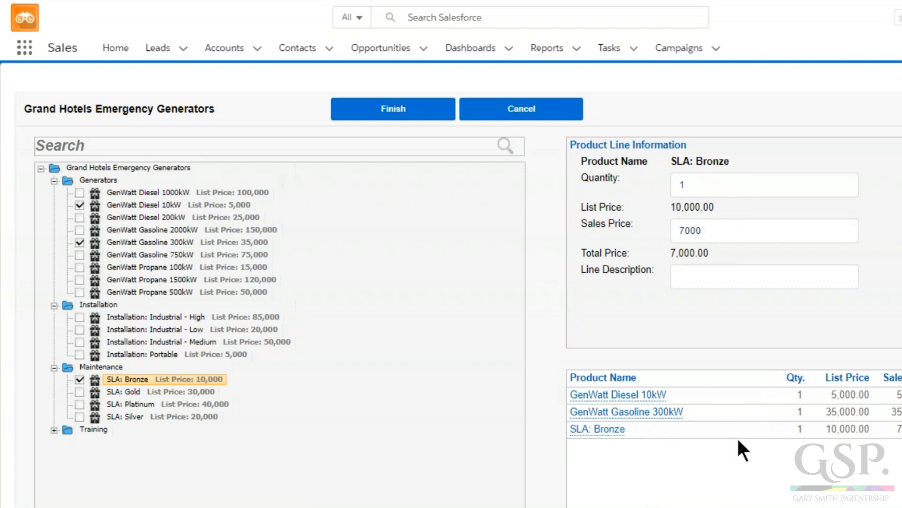
Collapse the Maintenance folder, search the products for "train" and add User Training to the opportunity
click(54, 367)
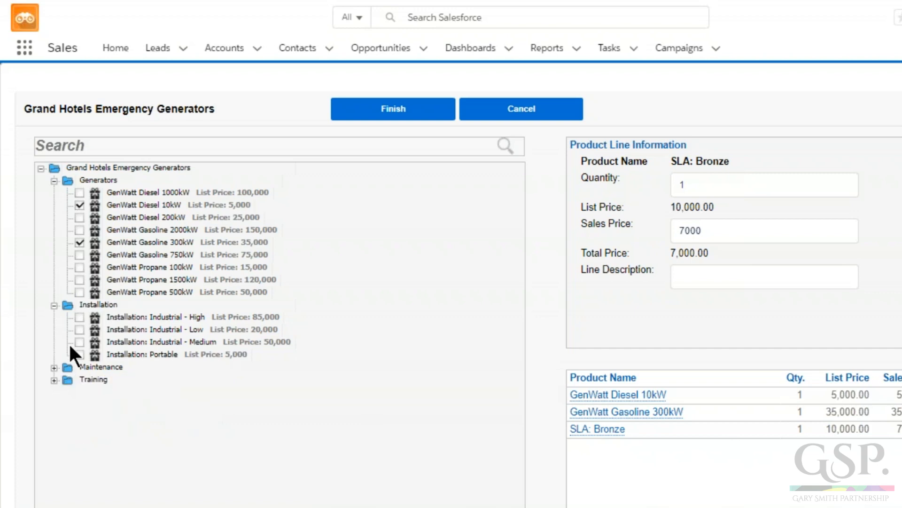
click(179, 142)
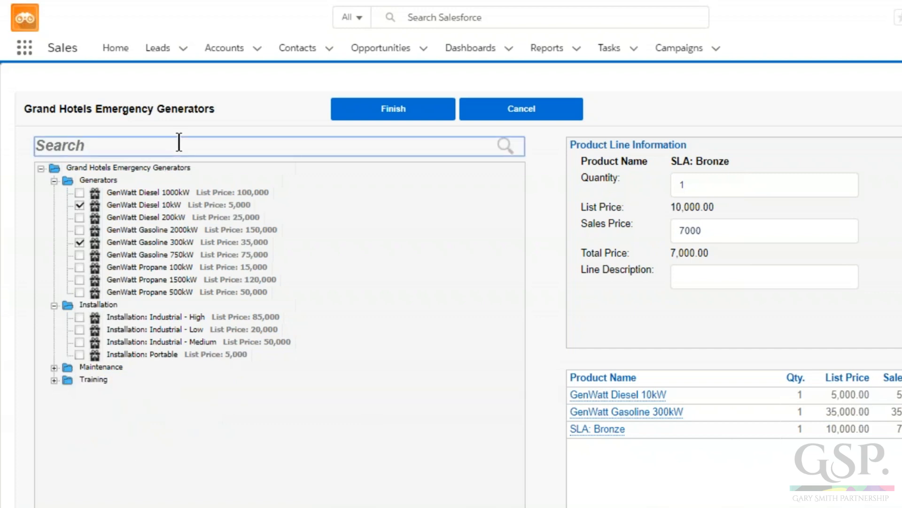
text(train)
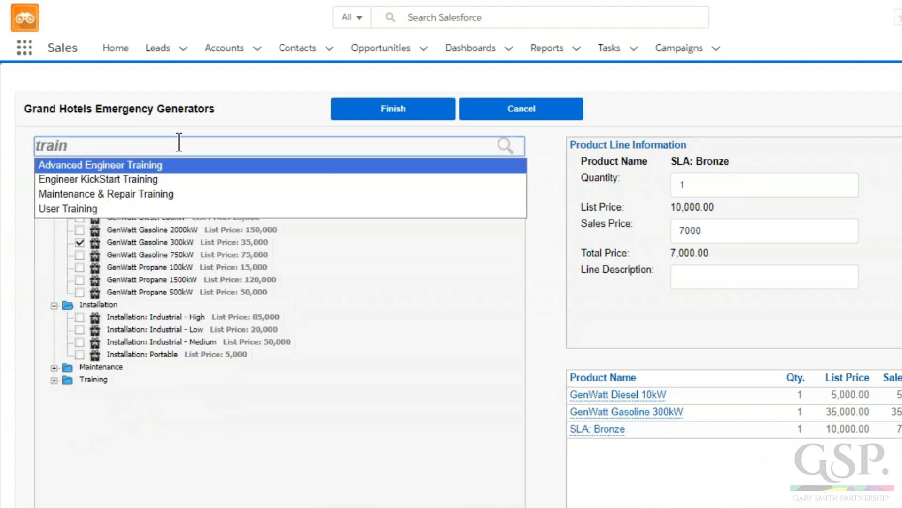
click(90, 209)
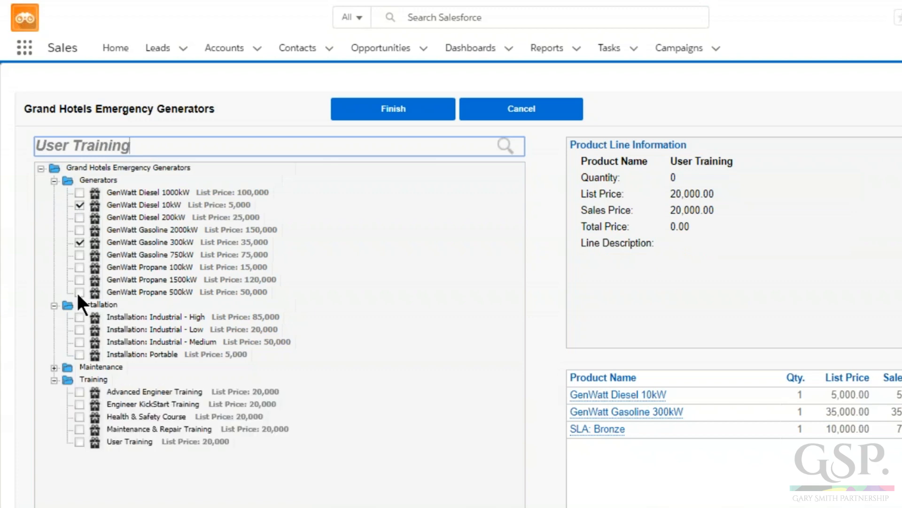
click(79, 440)
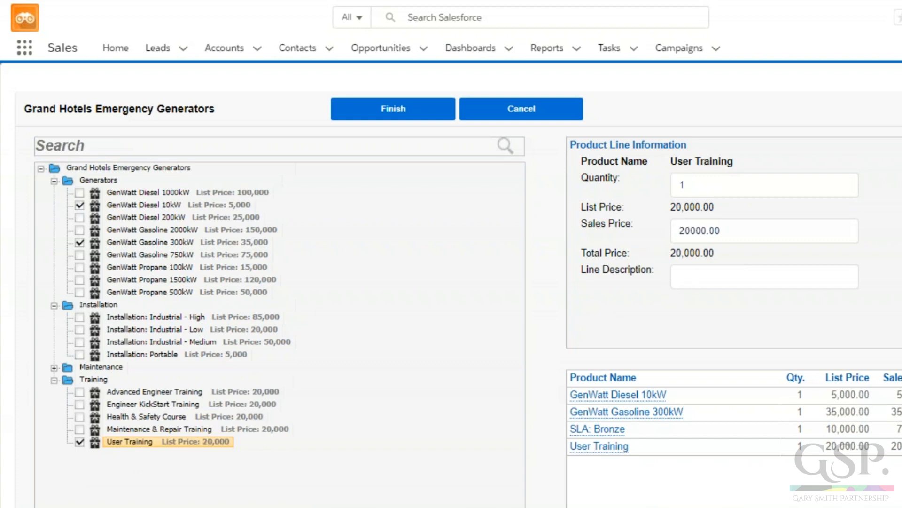
Finish the product wizard and review the opportunity's details, quality metrics and products list
scroll(460, 273, down, 1)
scroll(451, 282, up, 1)
click(392, 107)
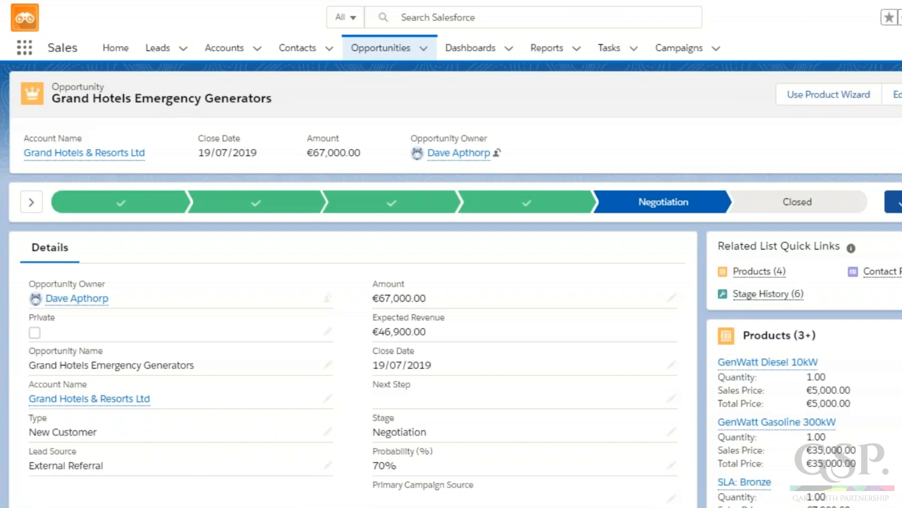
scroll(352, 329, down, 1)
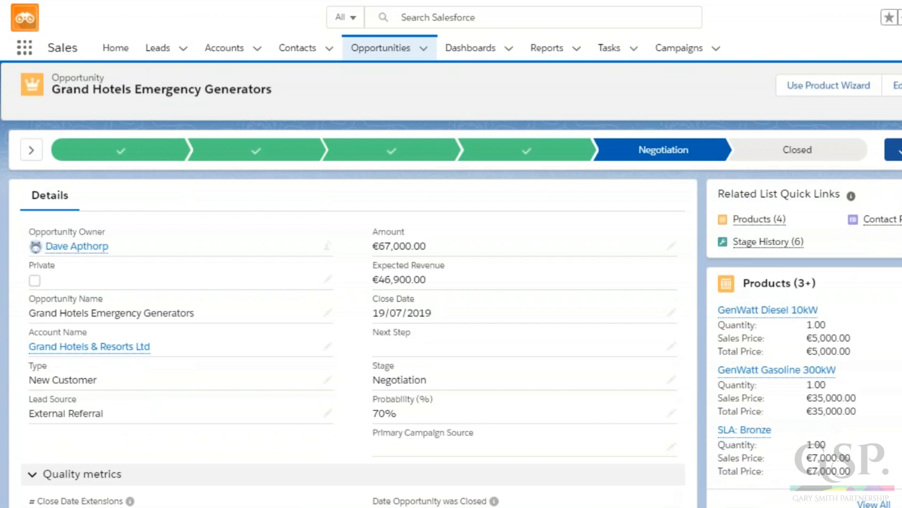
scroll(353, 305, down, 3)
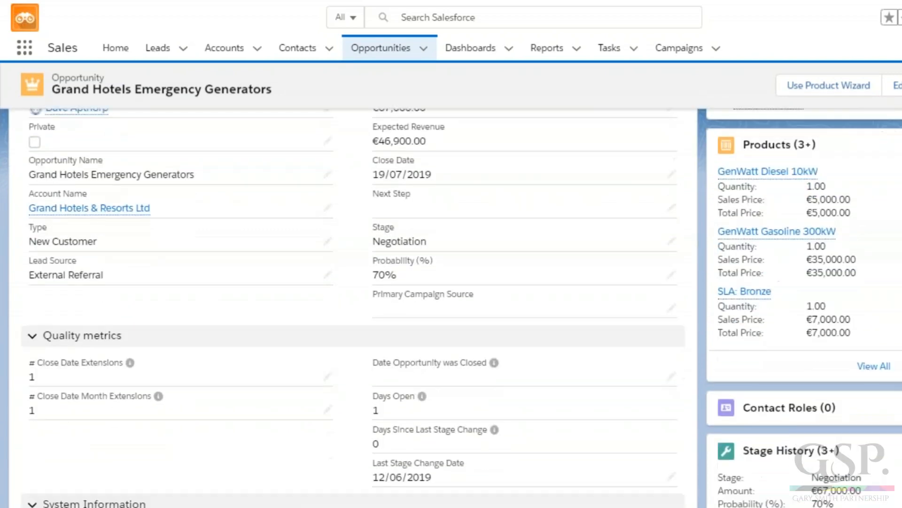
scroll(326, 277, up, 3)
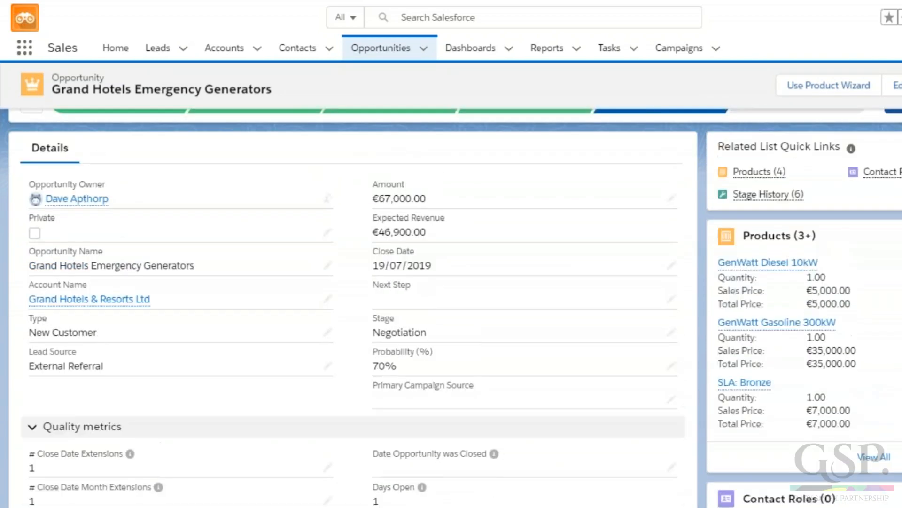
Change the opportunity's current stage to Proposal Made on the sales path
scroll(451, 305, up, 2)
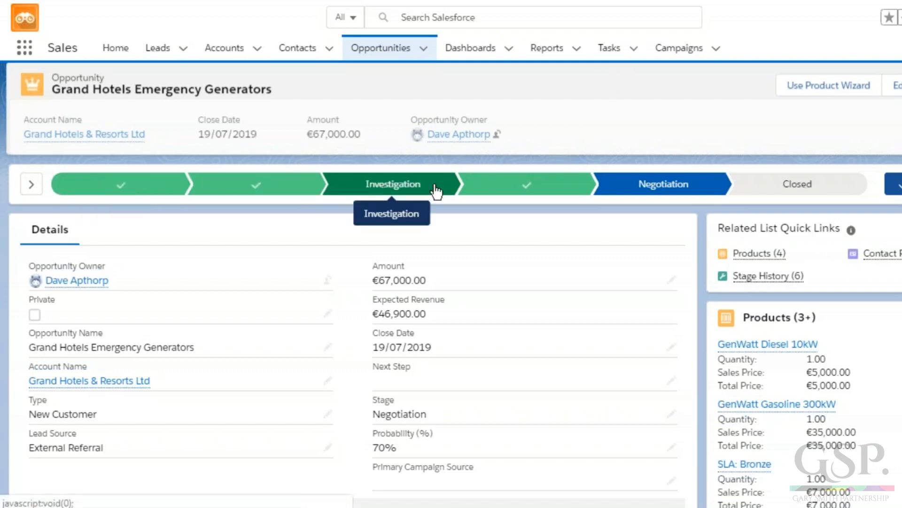
click(510, 189)
click(897, 183)
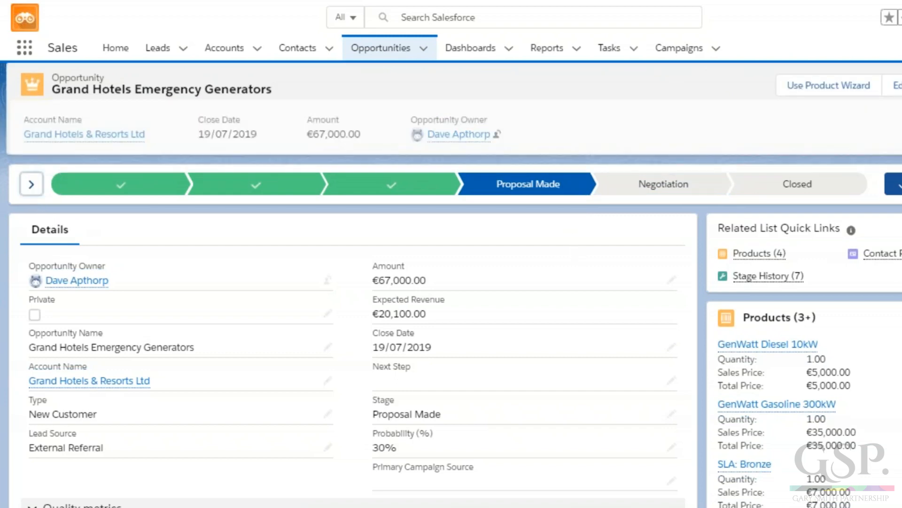
Examine the Guidance for Success of the Proposal Made, Prospecting, Qualification, Investigation and Negotiation stages, and collapse the guidance
click(31, 183)
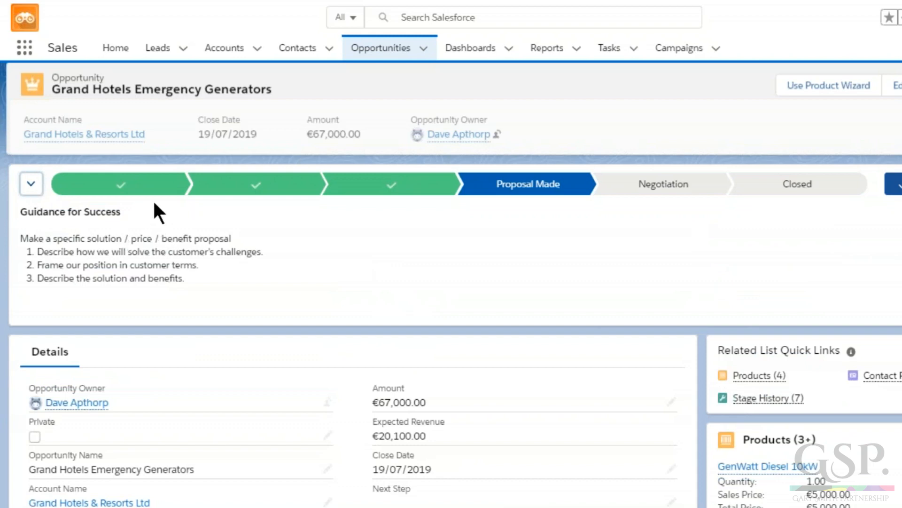
click(143, 187)
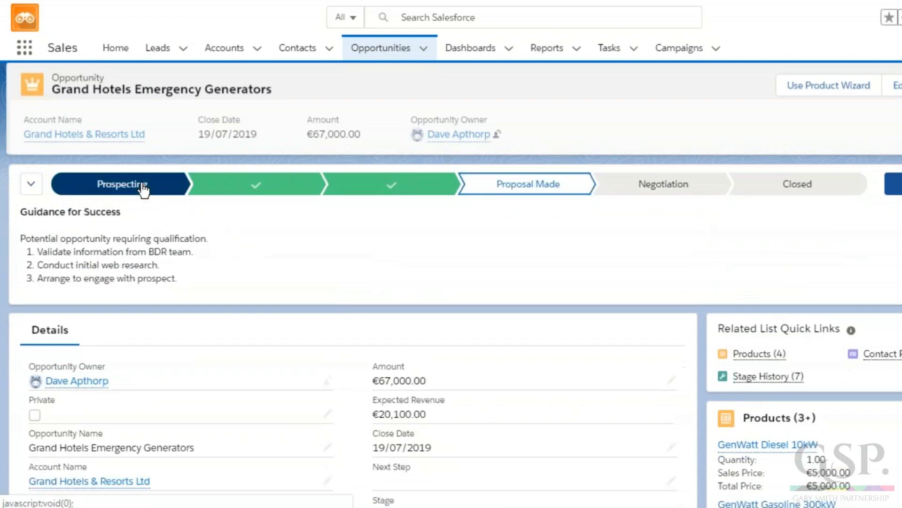
click(240, 187)
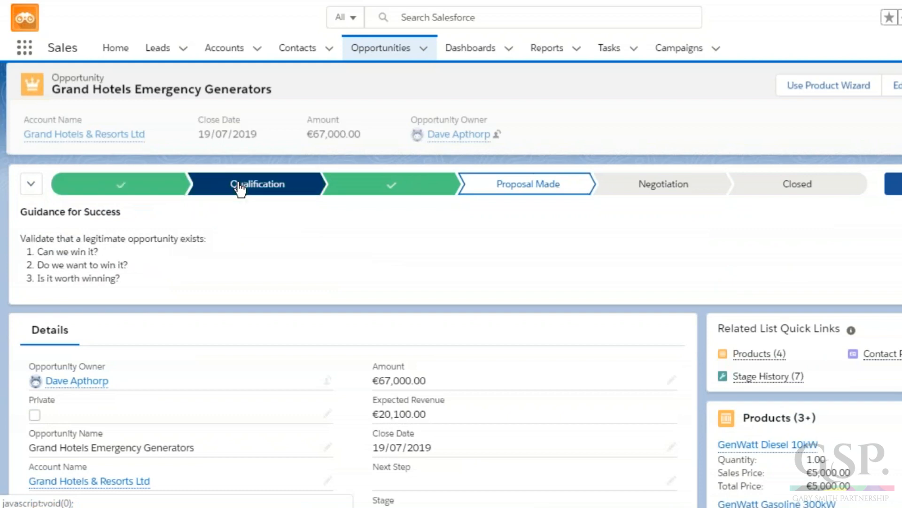
click(373, 190)
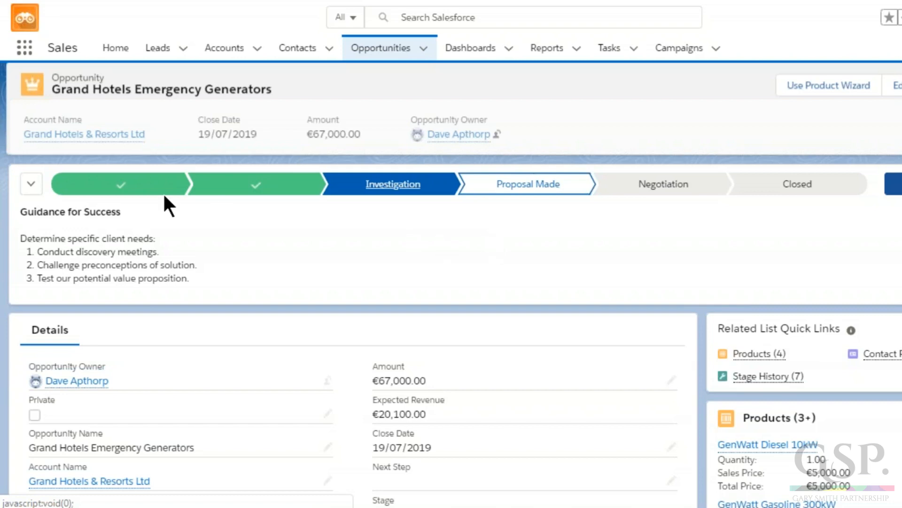
click(147, 185)
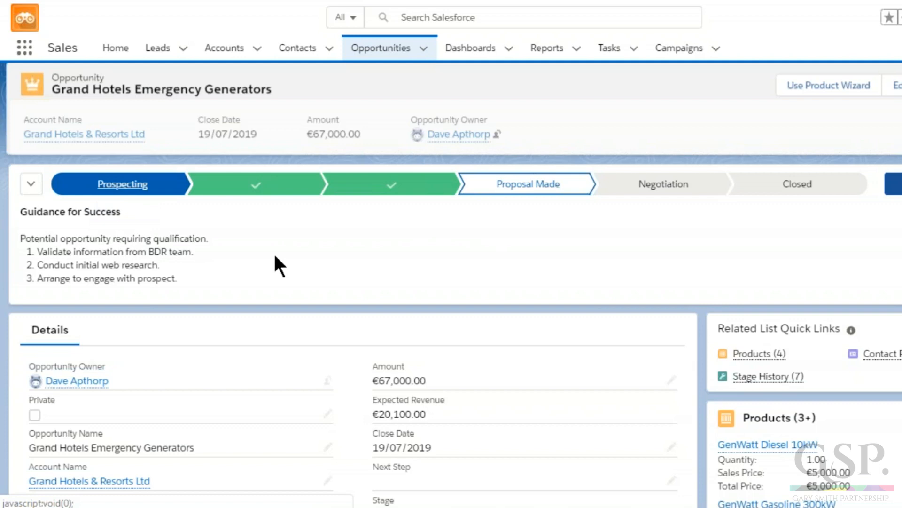
click(676, 188)
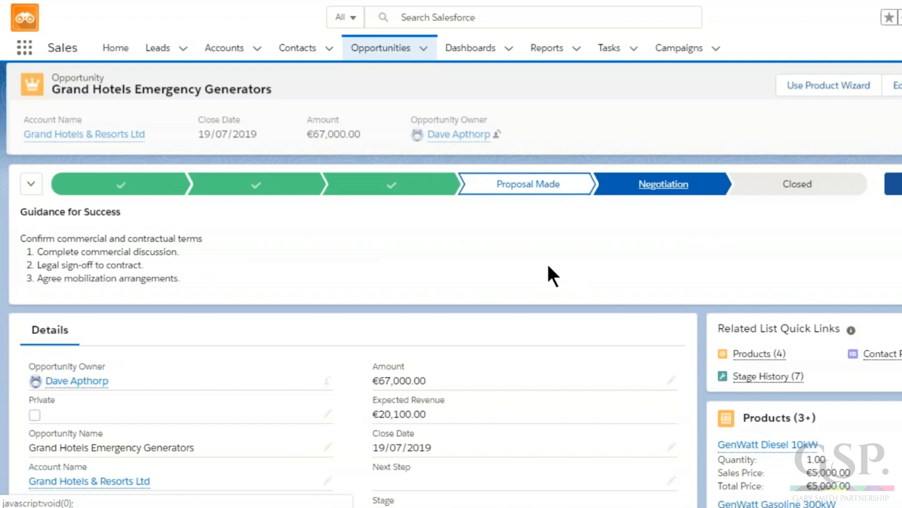
click(33, 185)
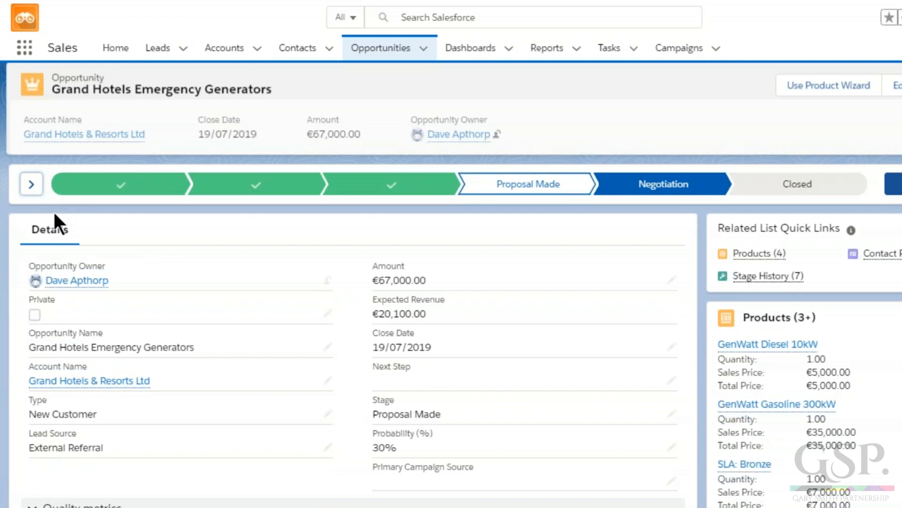
click(32, 187)
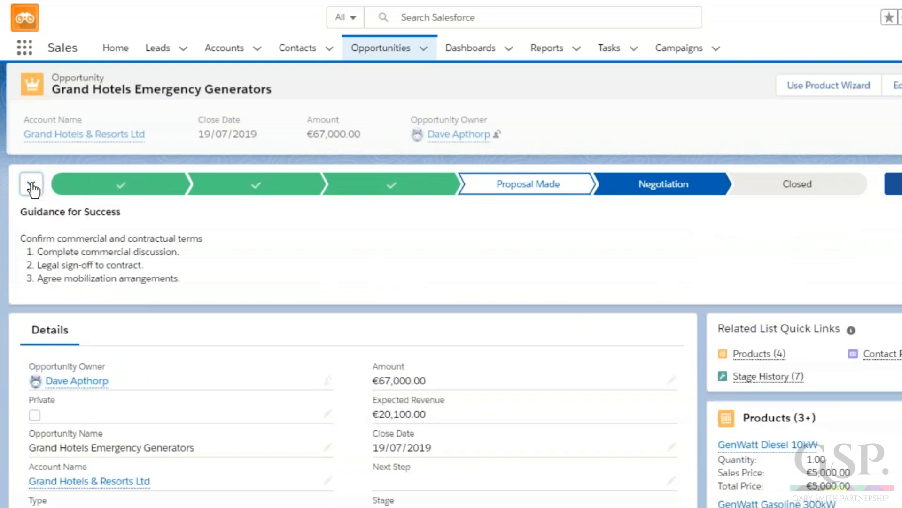
click(32, 187)
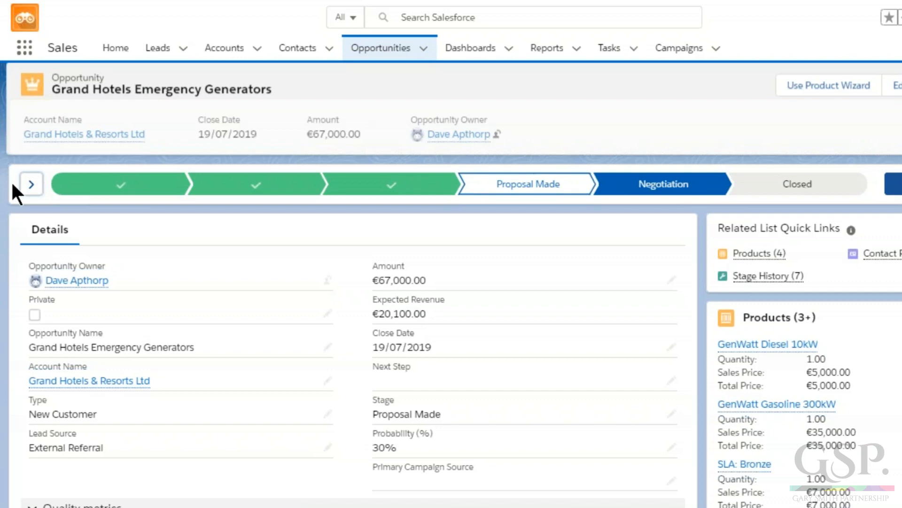
Go to the opportunities list and switch it to the Closing This Month list view
click(389, 55)
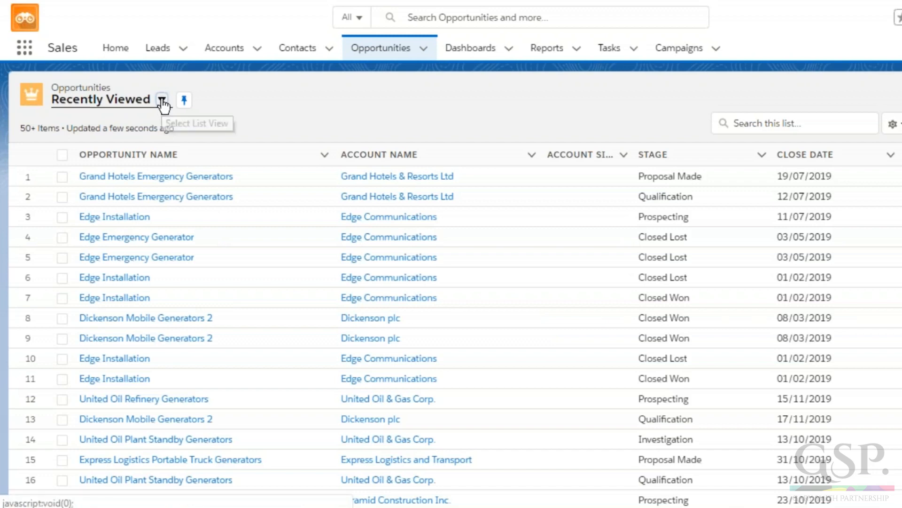
click(162, 100)
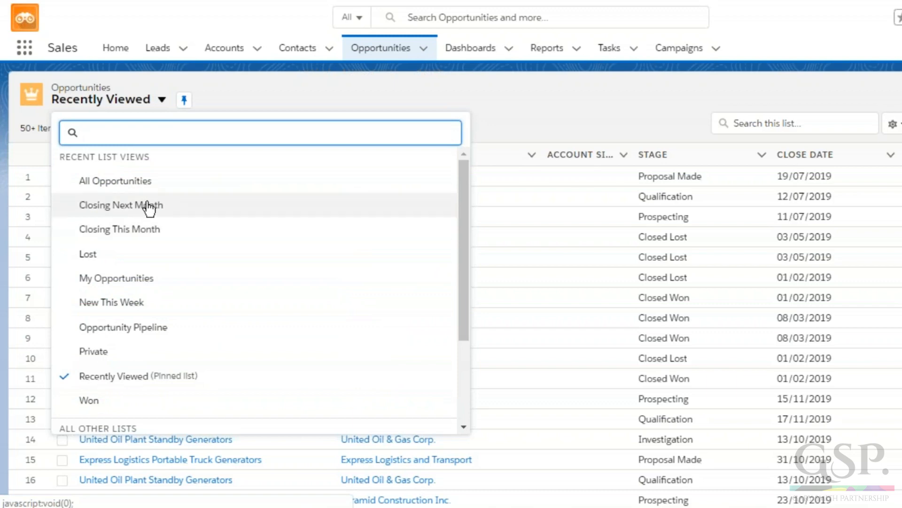
click(143, 235)
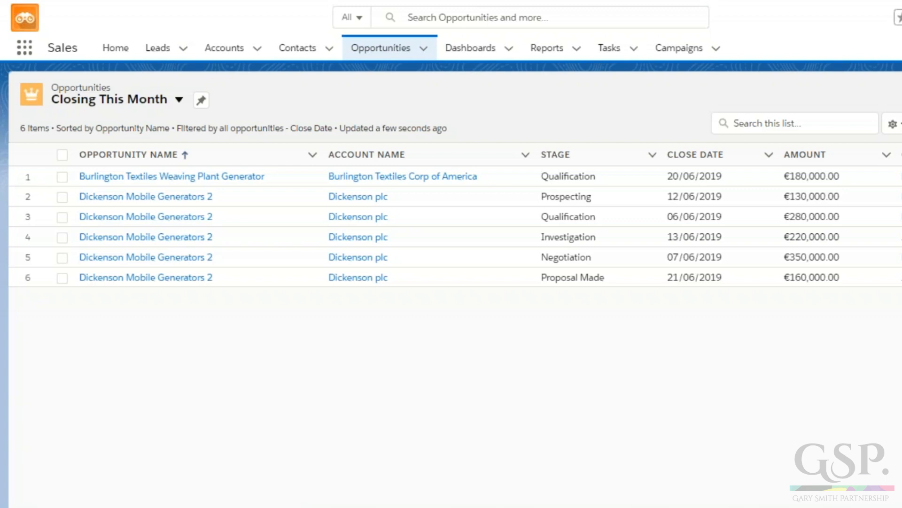
Display the list as Kanban and move the Dickenson Mobile Generators opportunity closing 21/06/2019 from Proposal Made to Negotiation
click(778, 125)
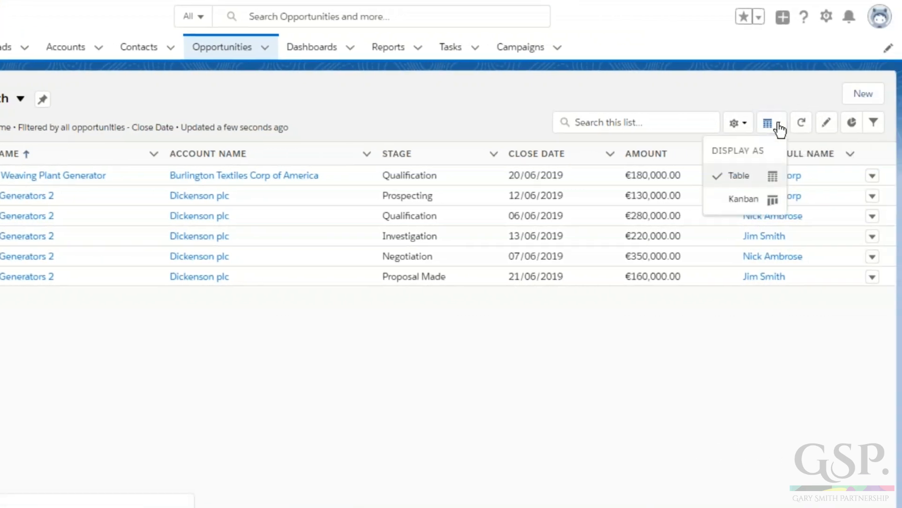
click(744, 199)
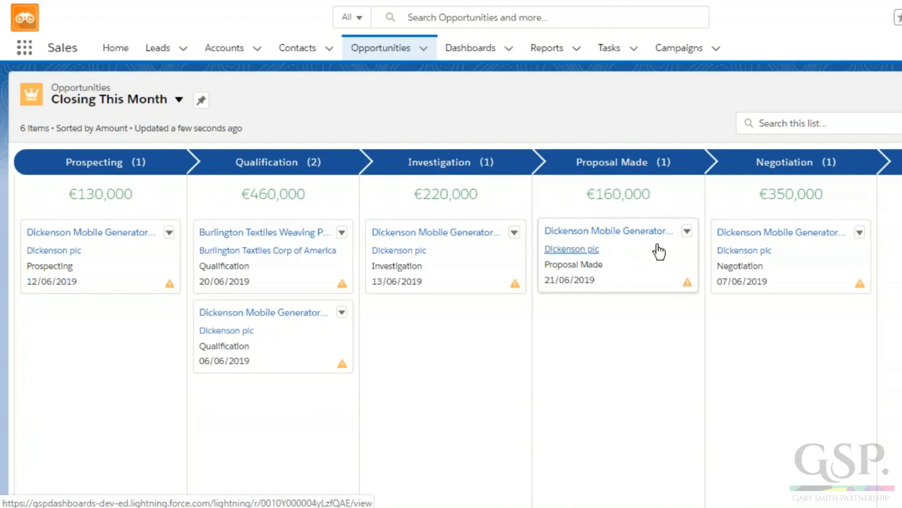
drag(655, 240, 740, 343)
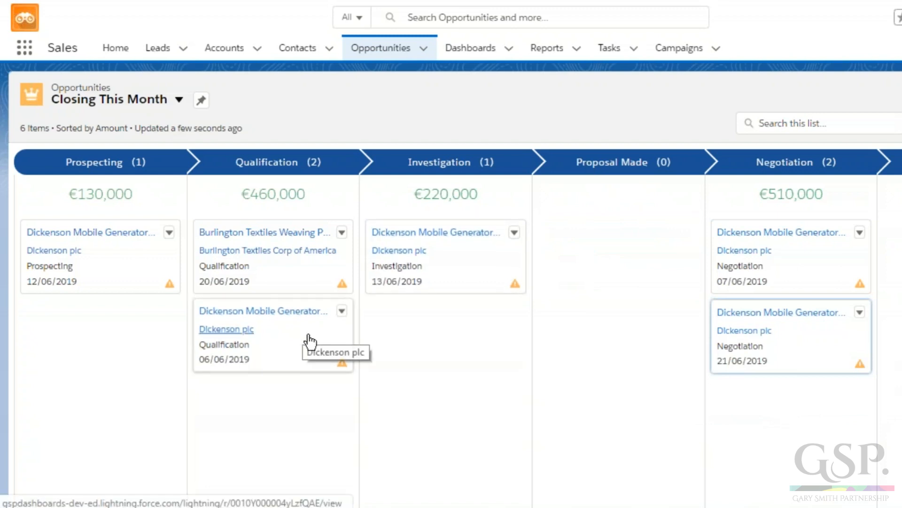
Move the Dickenson Mobile Generators opportunity closing 06/06/2019 to Proposal Made and the one closing 12/06/2019 to Qualification on the Kanban board
drag(308, 343, 546, 254)
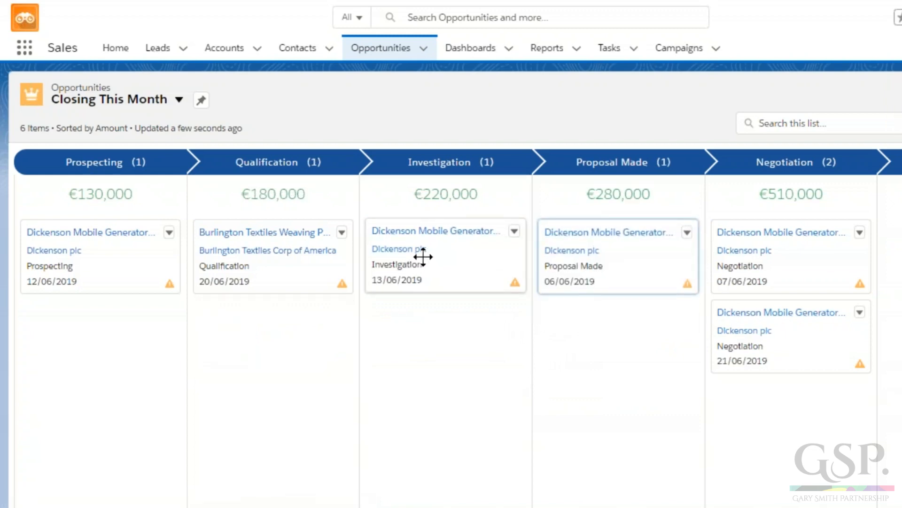
click(515, 231)
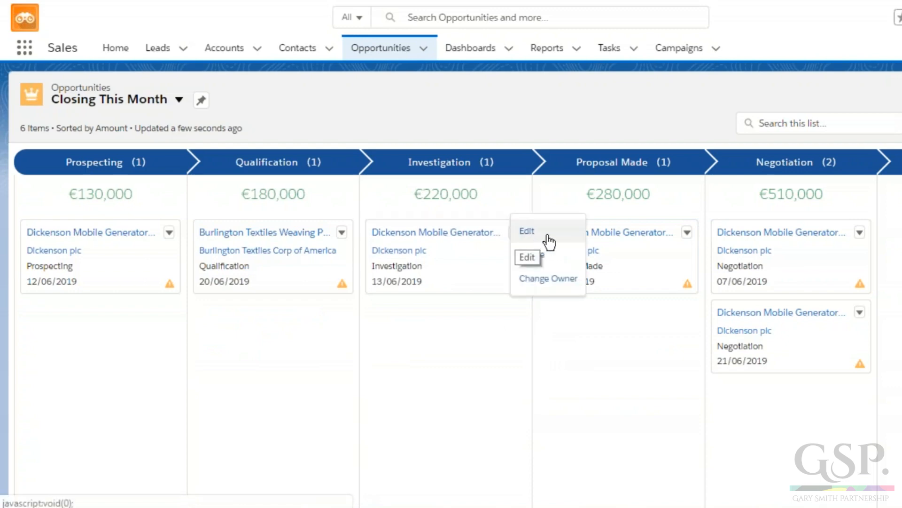
key(Escape)
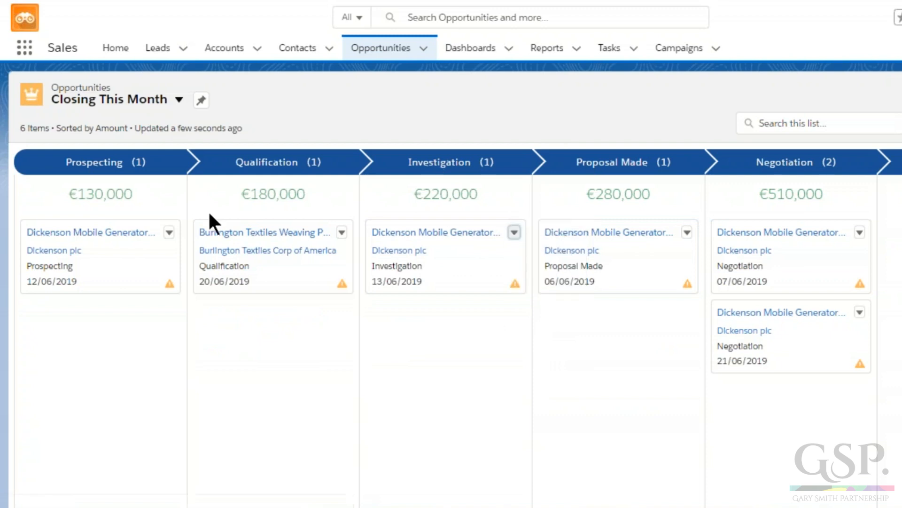
drag(122, 256, 232, 323)
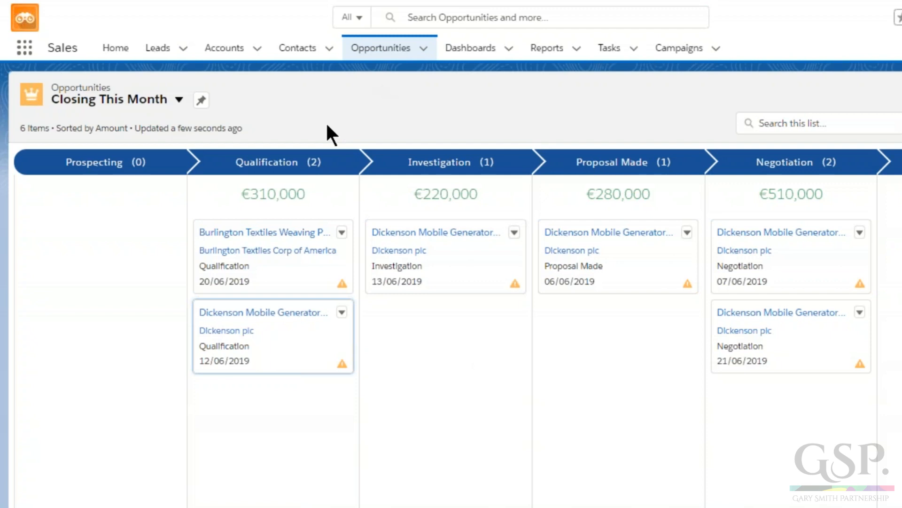
Review the available opportunity list views, and open the GSP Sales Dashboard - Lightning Version from the recent dashboards
click(178, 100)
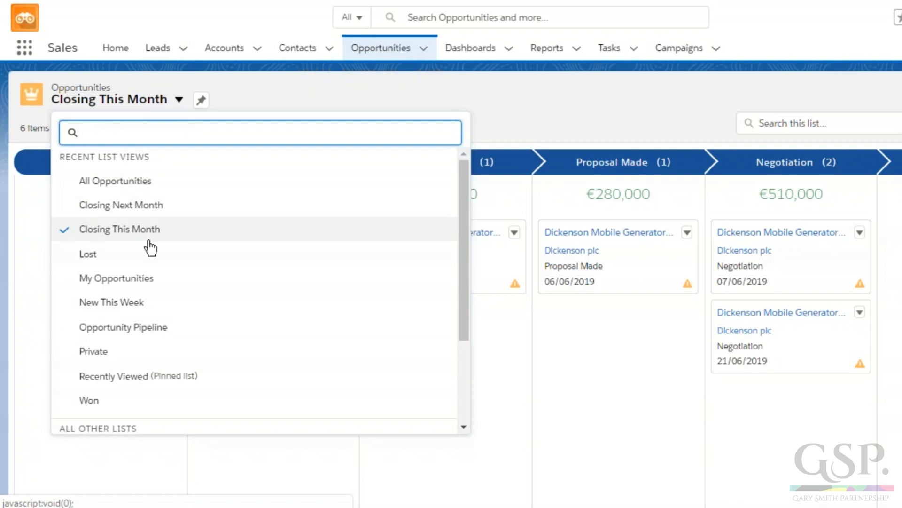
key(Escape)
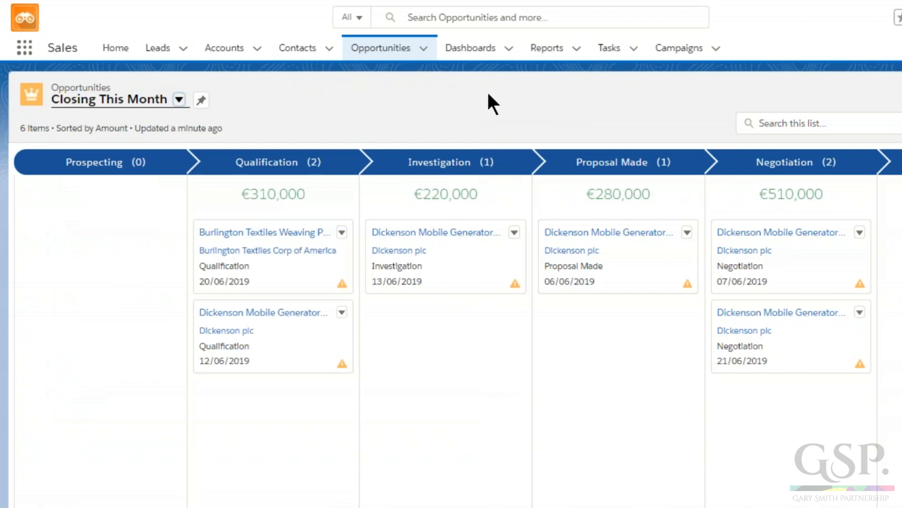
click(471, 49)
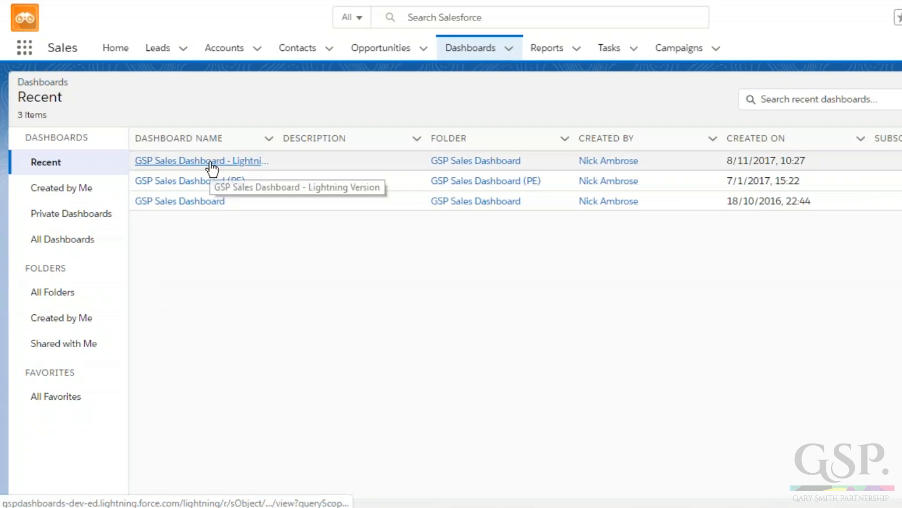
click(212, 164)
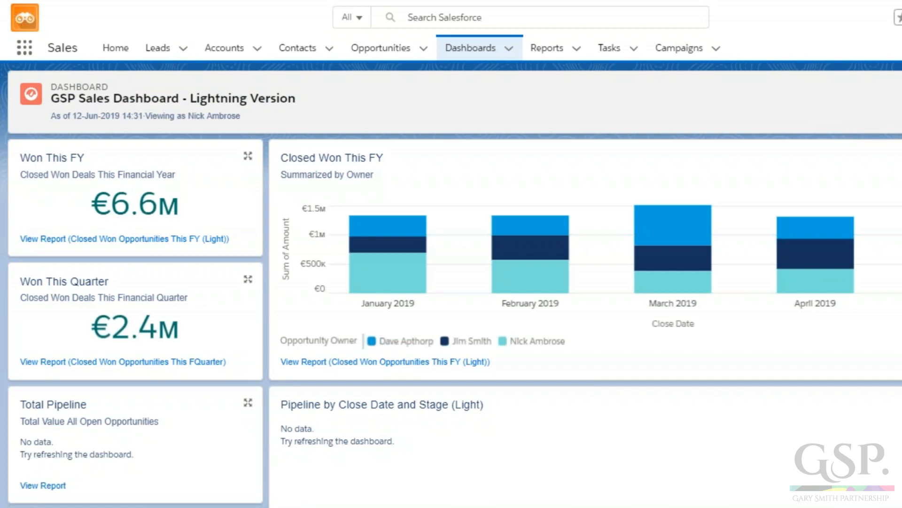
Examine the sales dashboard's won deals, pipeline, key metrics, conversion rate, average deal size and sales versus target components
scroll(455, 285, down, 5)
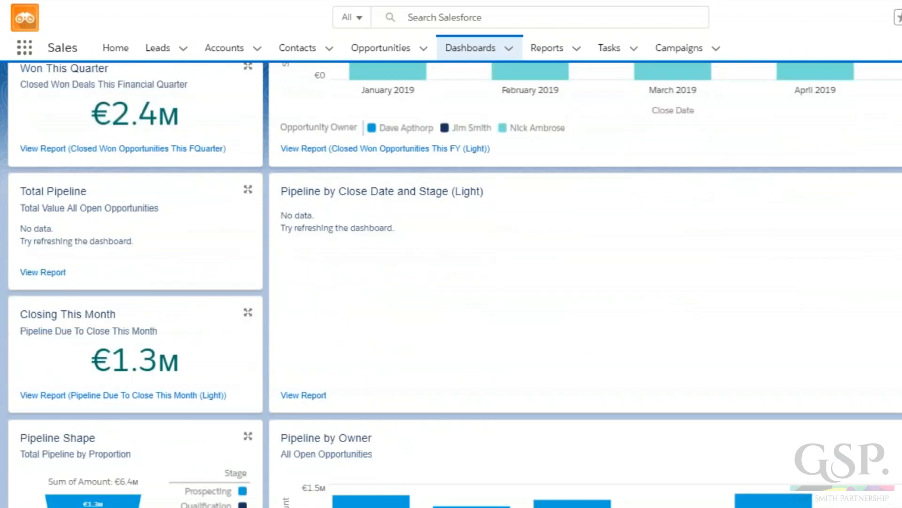
scroll(454, 285, down, 8)
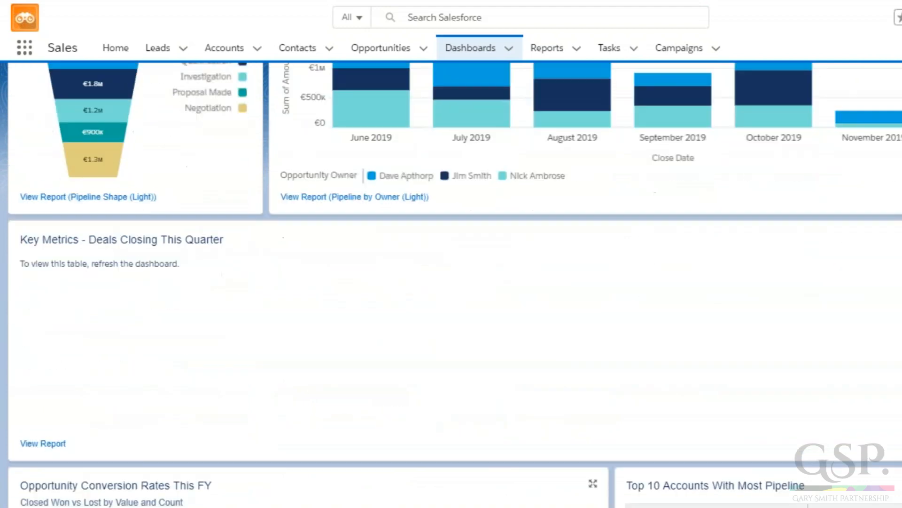
scroll(455, 285, down, 10)
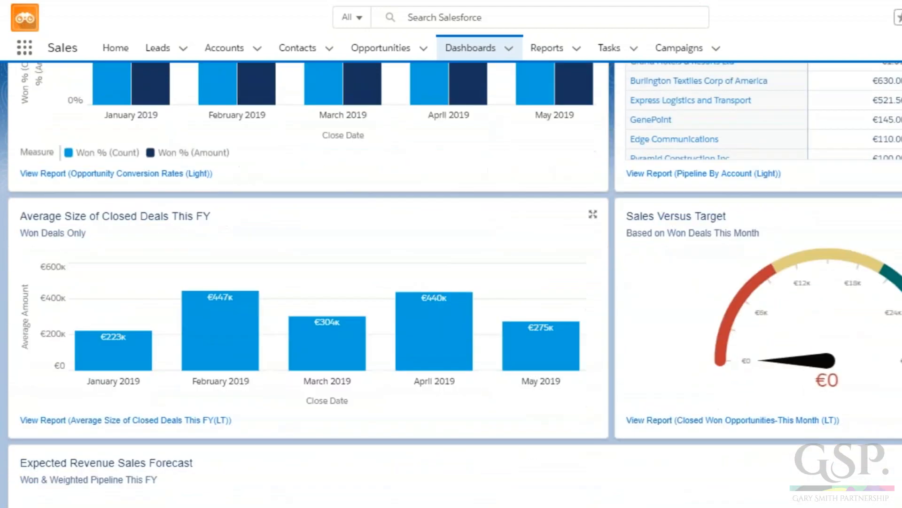
scroll(455, 285, up, 3)
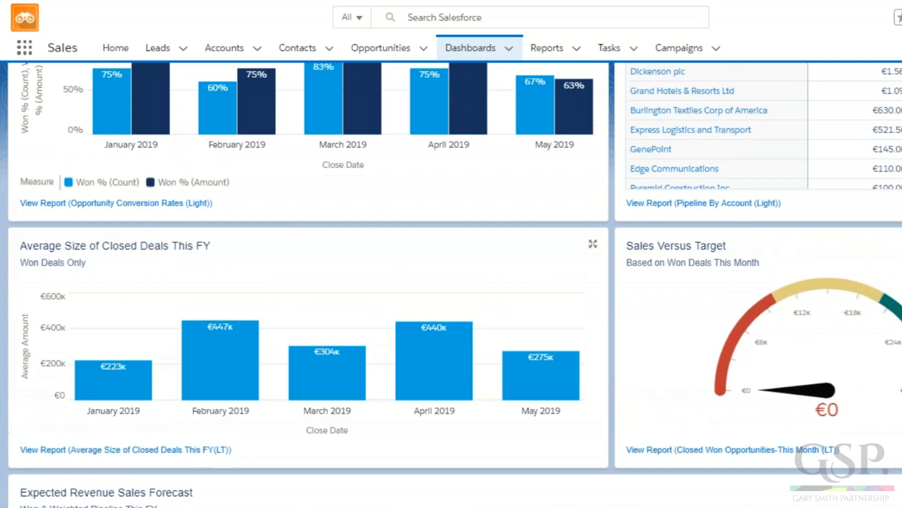
scroll(455, 284, up, 2)
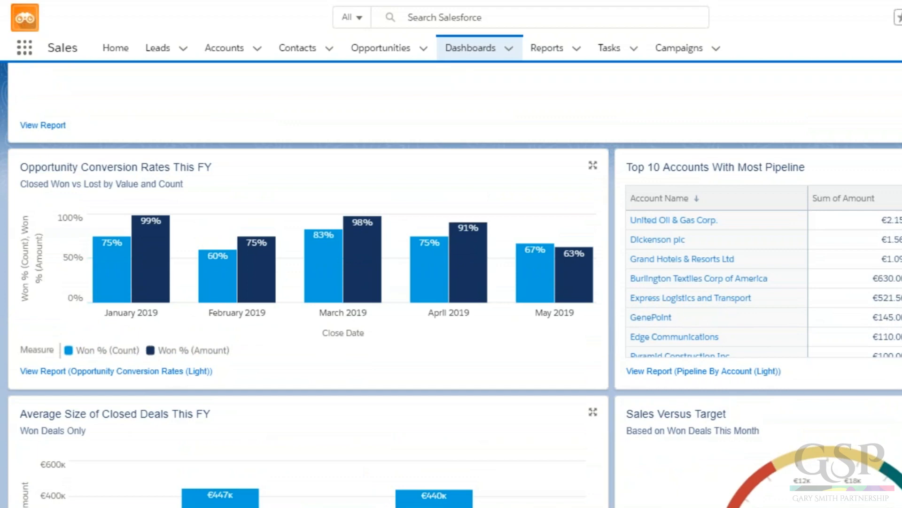
scroll(455, 285, up, 6)
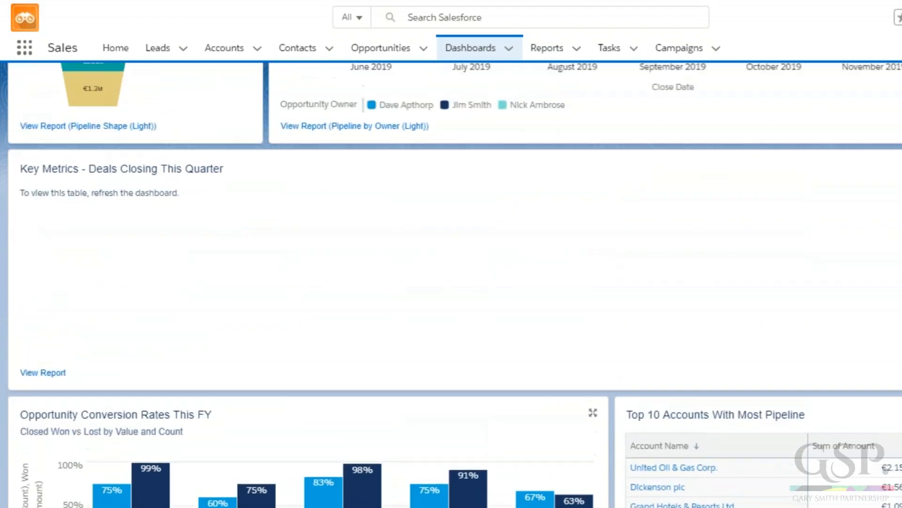
scroll(454, 285, up, 1)
scroll(455, 285, up, 4)
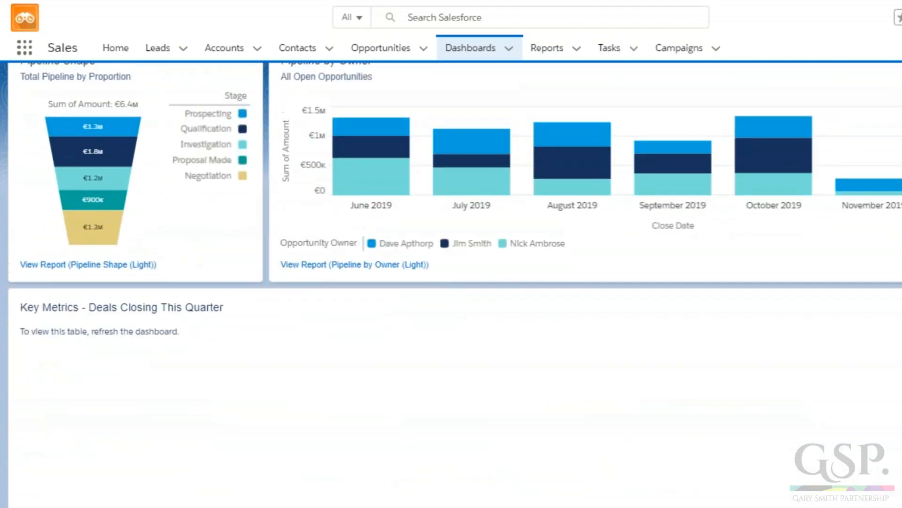
scroll(454, 285, up, 5)
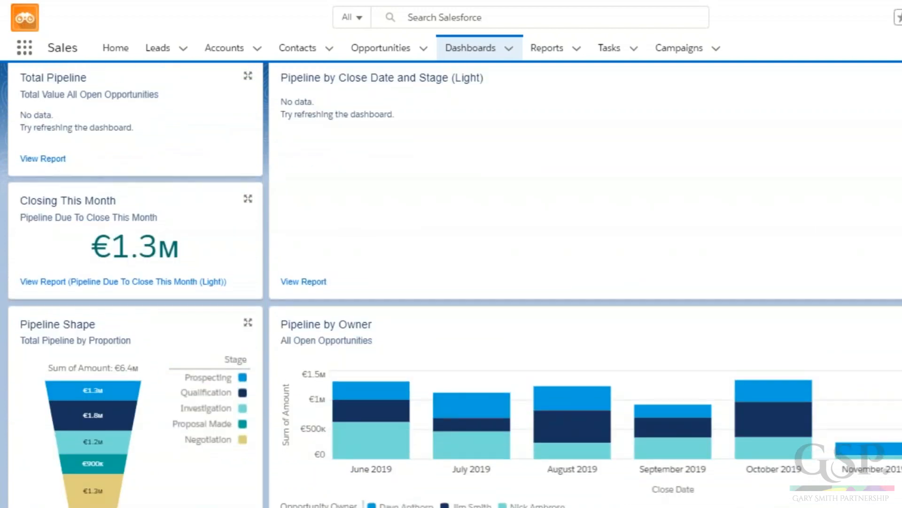
scroll(455, 285, up, 2)
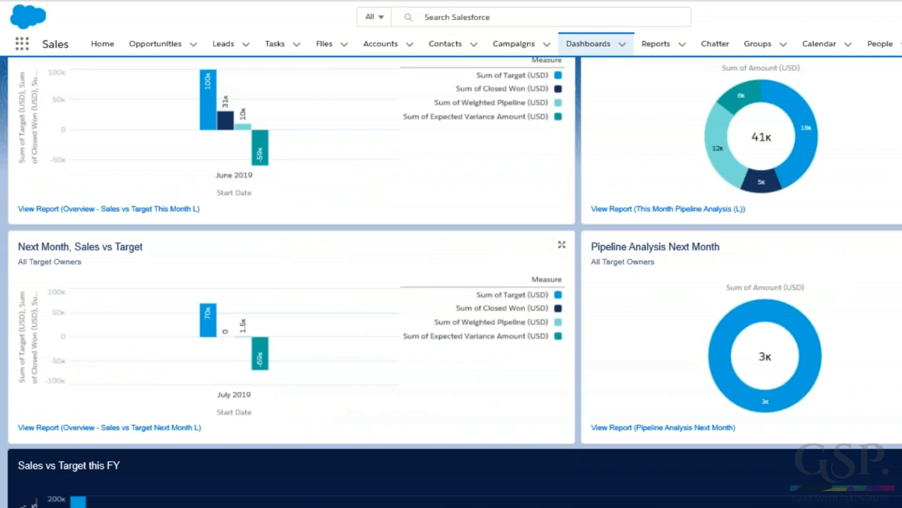
Examine the Company Target Overview (Lightning) dashboard's sales vs target charts by month, financial year and person, plus its pipeline analysis charts
scroll(451, 282, up, 3)
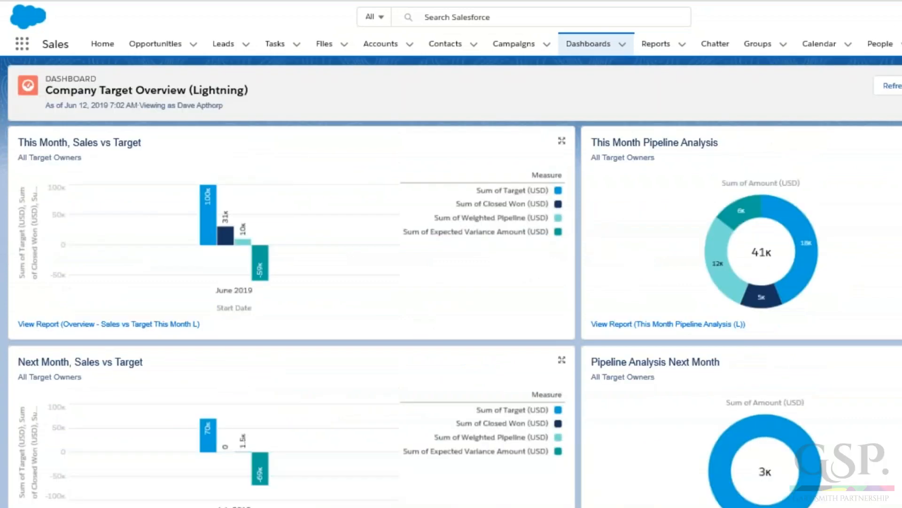
scroll(452, 282, down, 7)
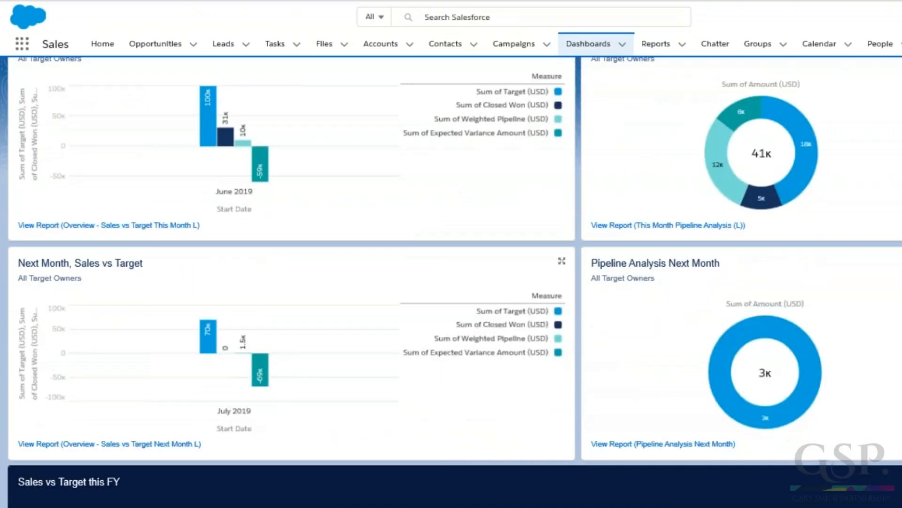
scroll(452, 282, down, 1)
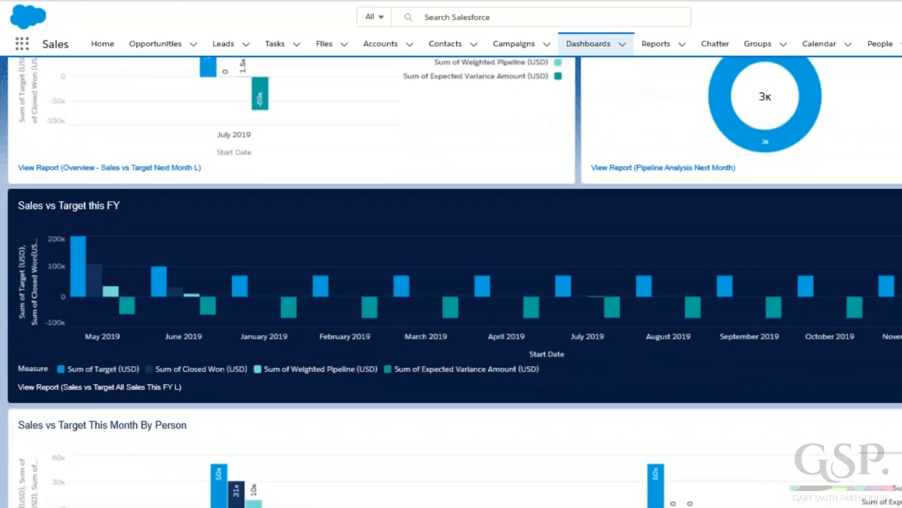
scroll(451, 282, down, 1)
scroll(451, 282, down, 1)
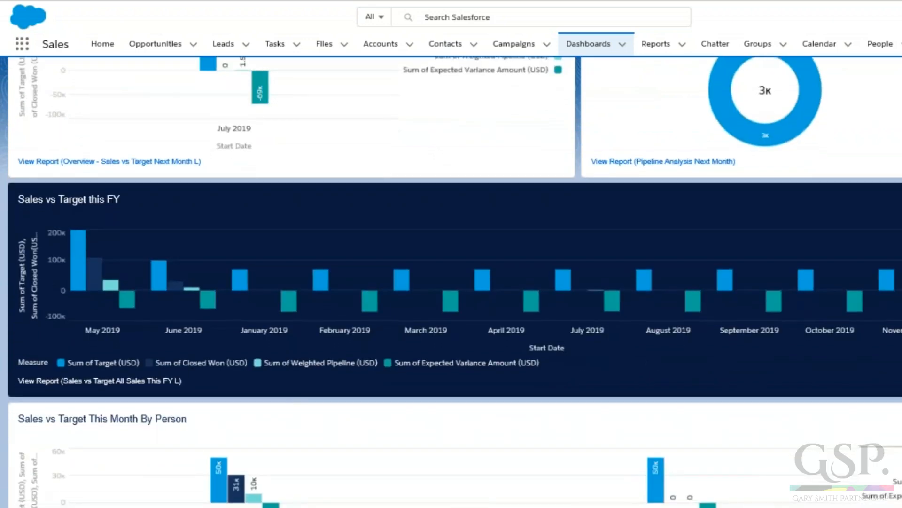
scroll(451, 282, up, 5)
scroll(451, 282, down, 3)
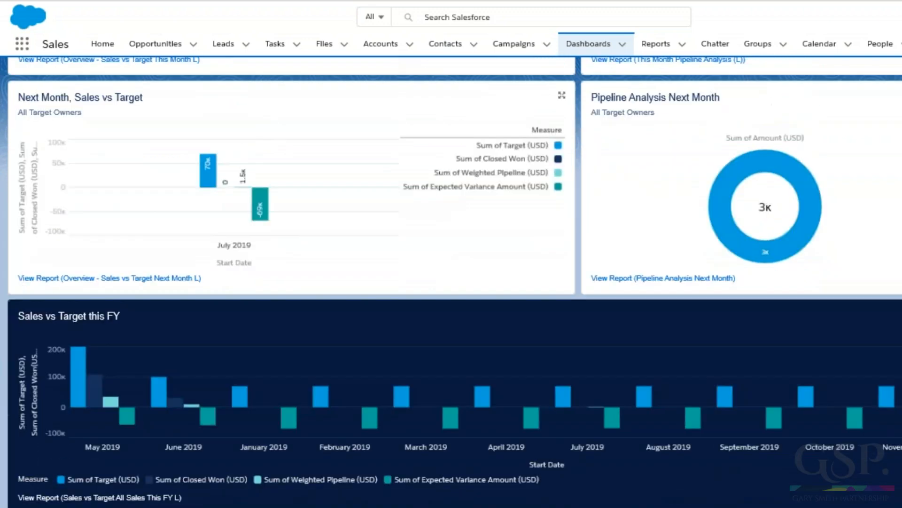
scroll(451, 282, down, 2)
scroll(451, 282, down, 10)
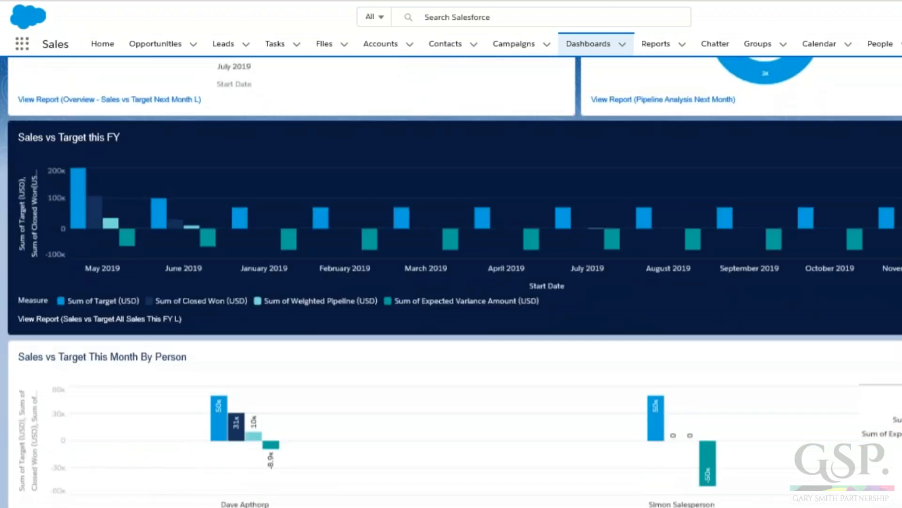
scroll(451, 282, up, 8)
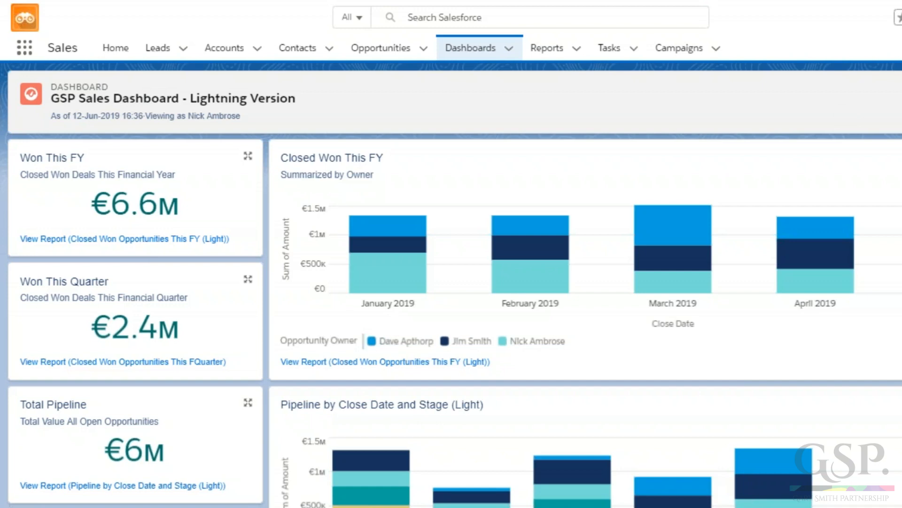
Examine the GSP Sales Dashboard's closed won, pipeline by stage and owner, Key Metrics, conversion rate and top accounts components
scroll(455, 285, down, 1)
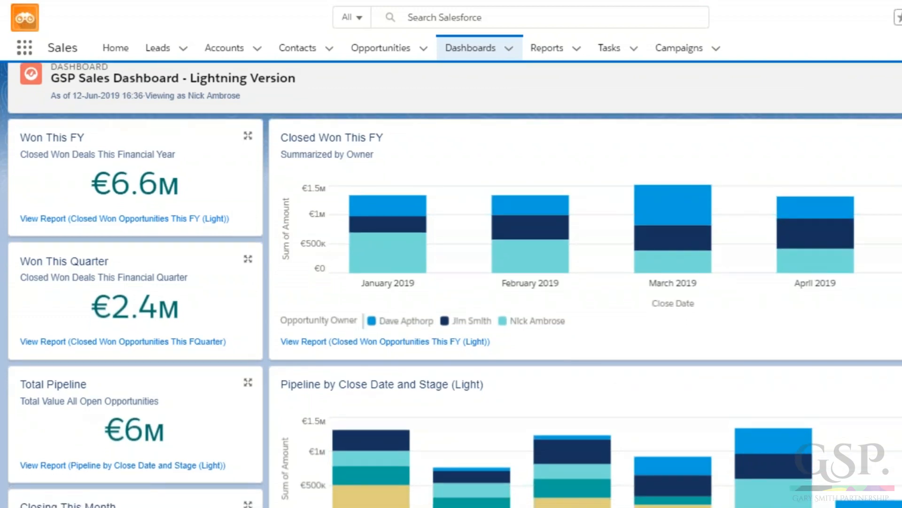
scroll(455, 285, down, 5)
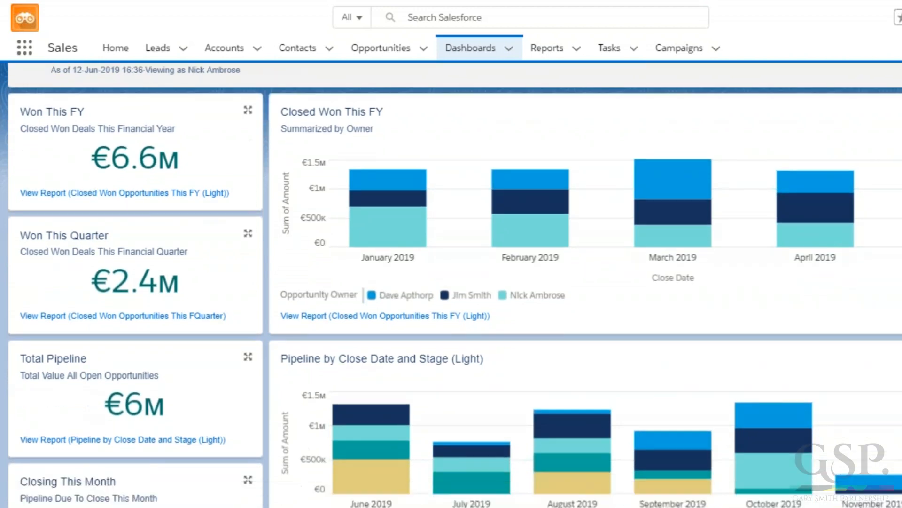
scroll(454, 285, down, 13)
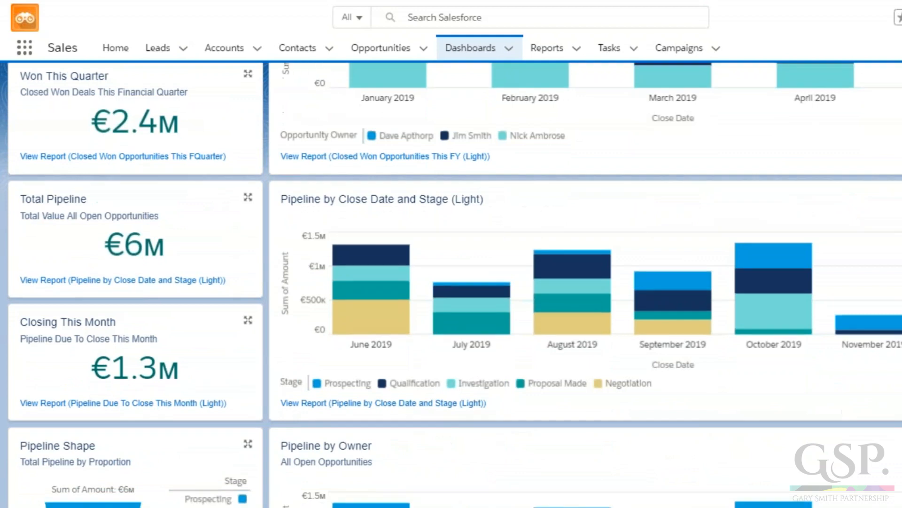
scroll(455, 284, down, 7)
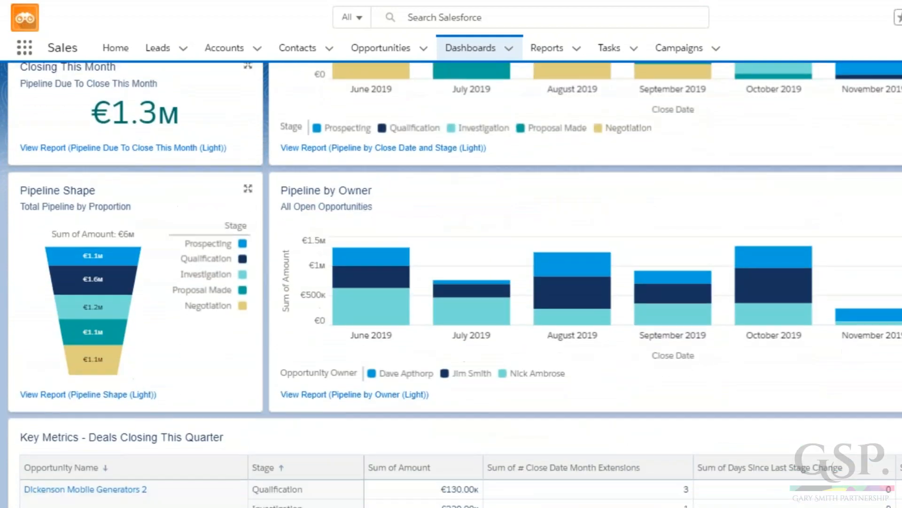
scroll(455, 285, down, 7)
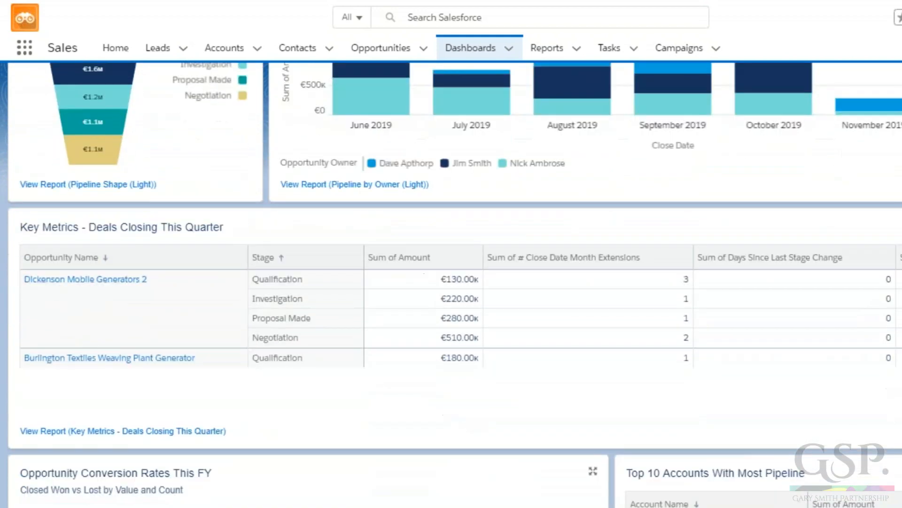
scroll(455, 285, up, 19)
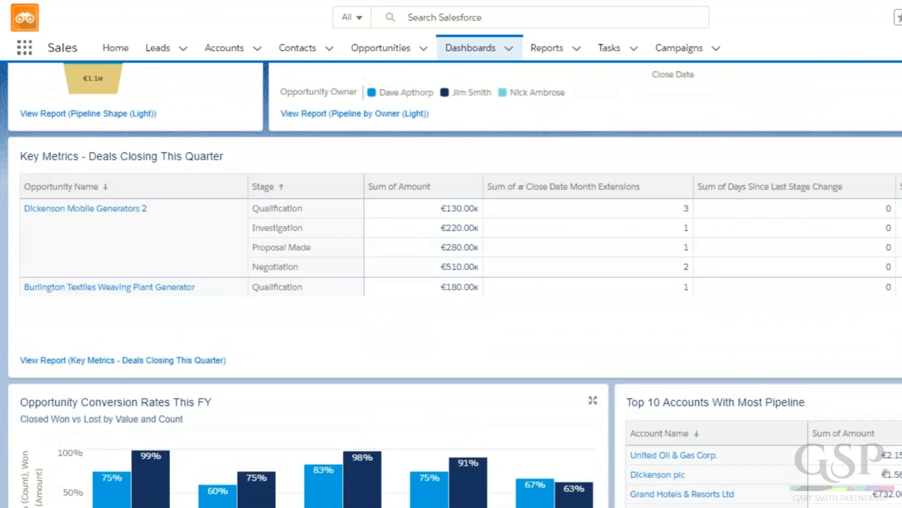
scroll(455, 285, up, 12)
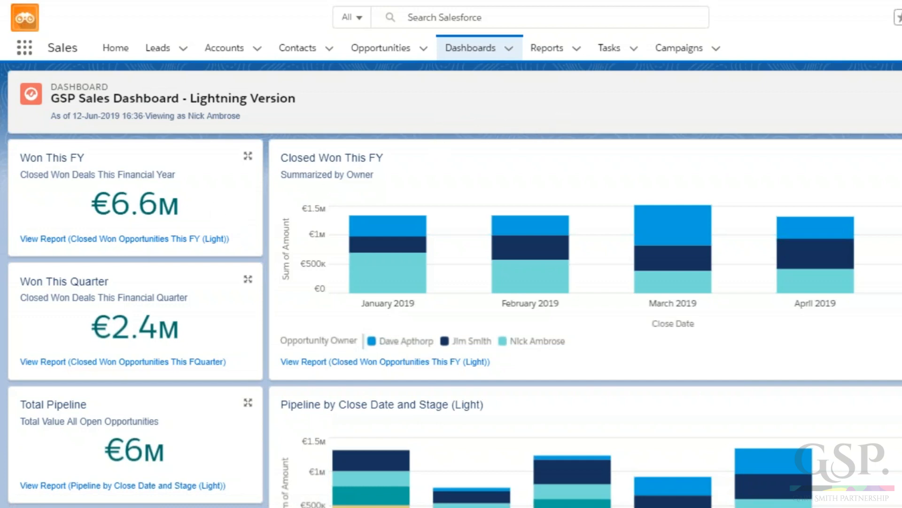
scroll(451, 282, down, 9)
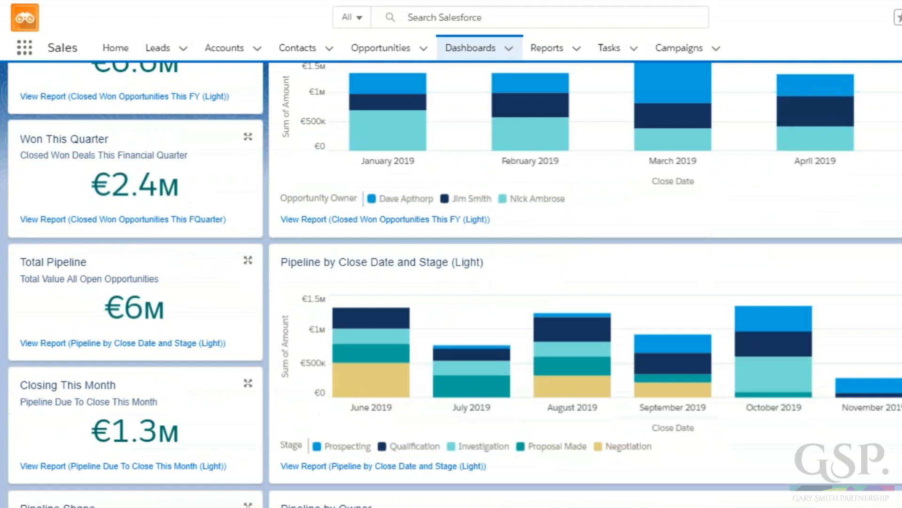
scroll(452, 282, down, 6)
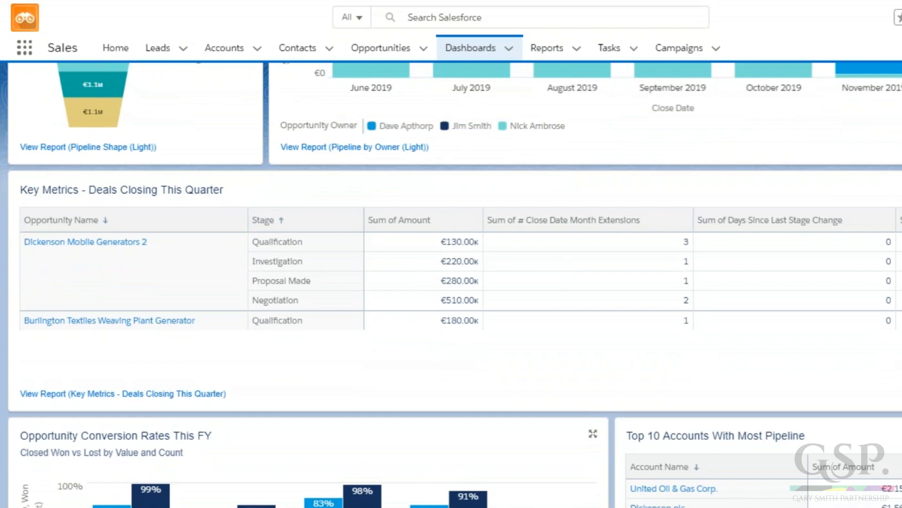
scroll(451, 282, down, 6)
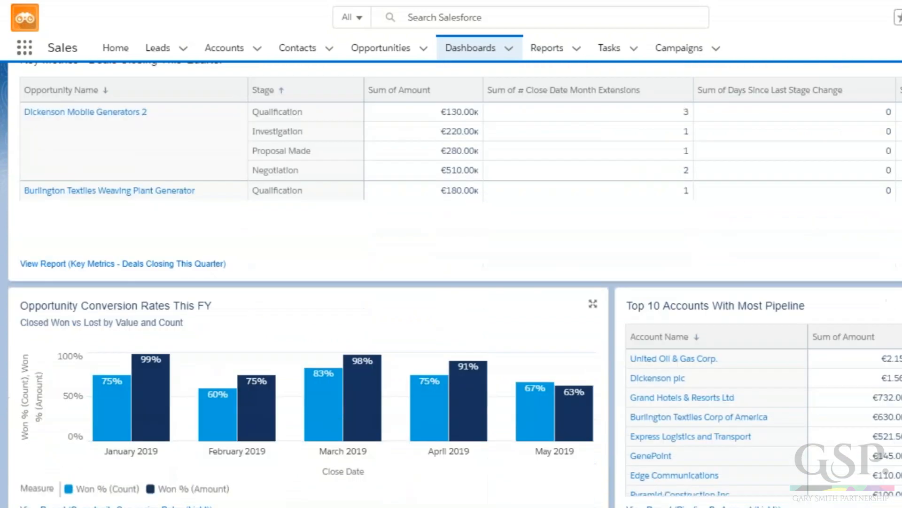
scroll(451, 282, down, 1)
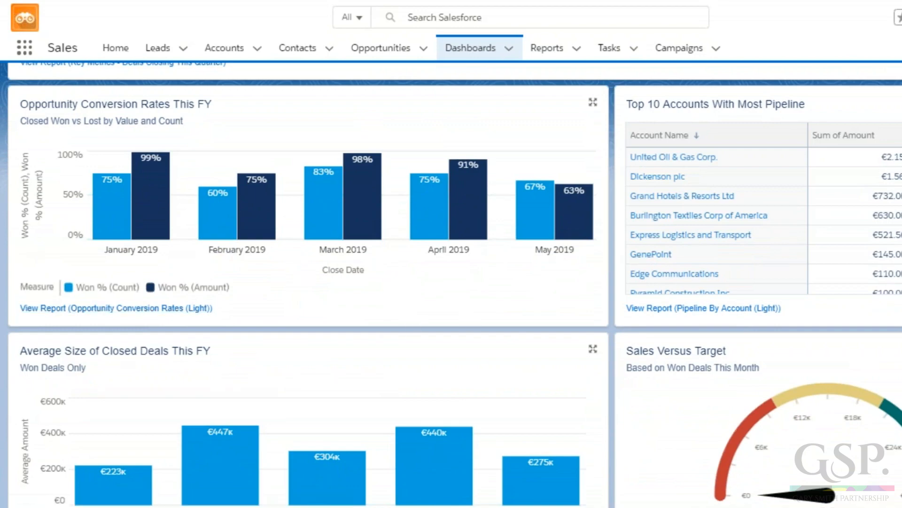
Examine the sales dashboard's conversion rate, average closed deal size, sales versus target, pipeline shape and won deals components
scroll(451, 282, down, 9)
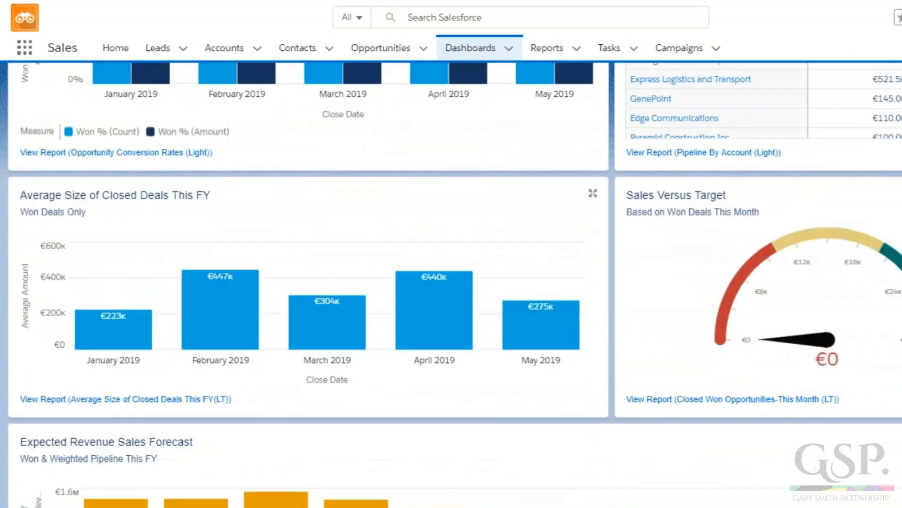
scroll(451, 282, down, 3)
scroll(451, 282, up, 6)
scroll(451, 282, up, 20)
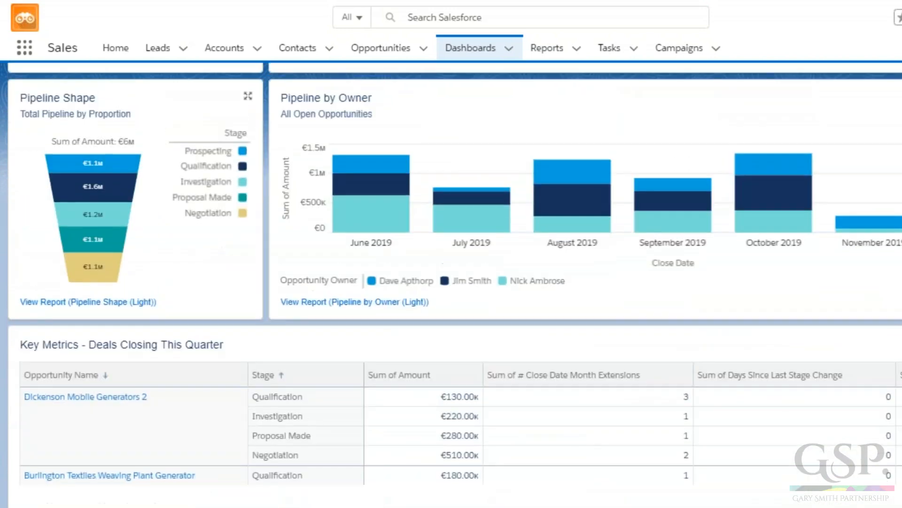
scroll(451, 282, up, 6)
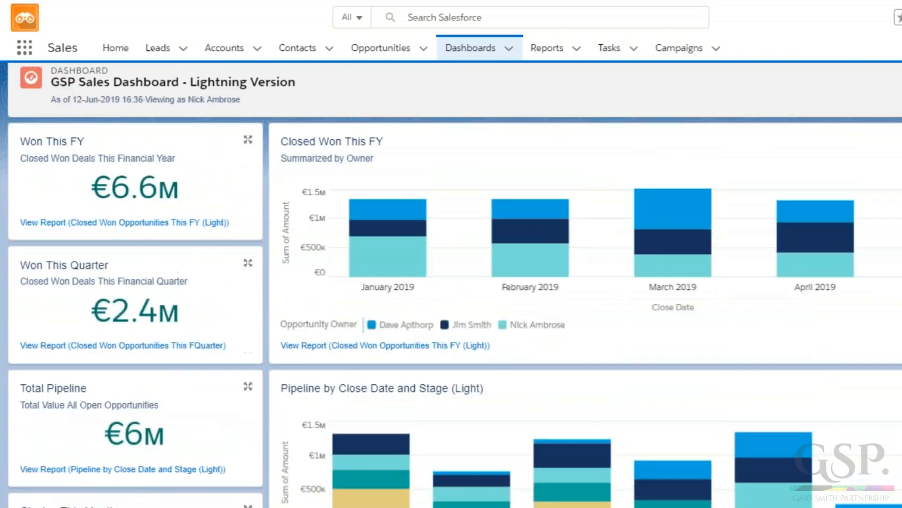
scroll(451, 282, up, 1)
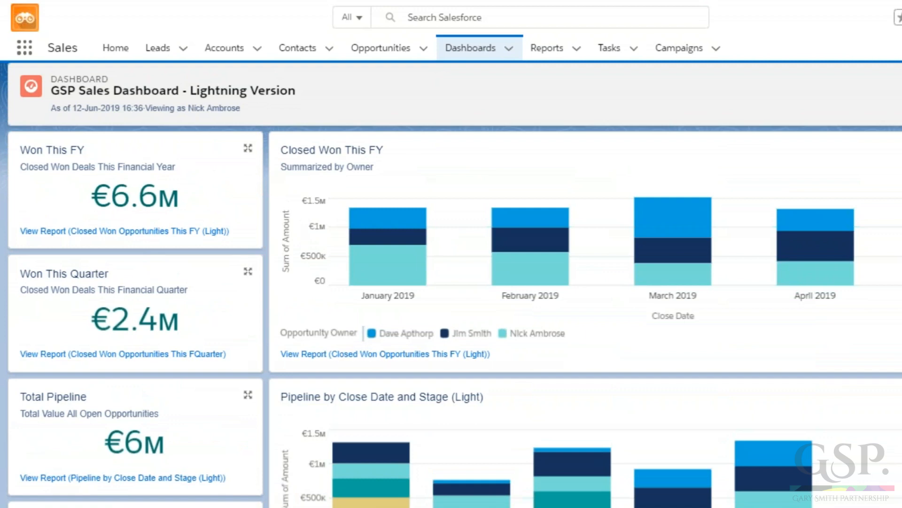
Open the Pipeline by Close Date and Stage (Light) report behind its dashboard chart, and review the amounts by stage and close month
scroll(451, 282, down, 3)
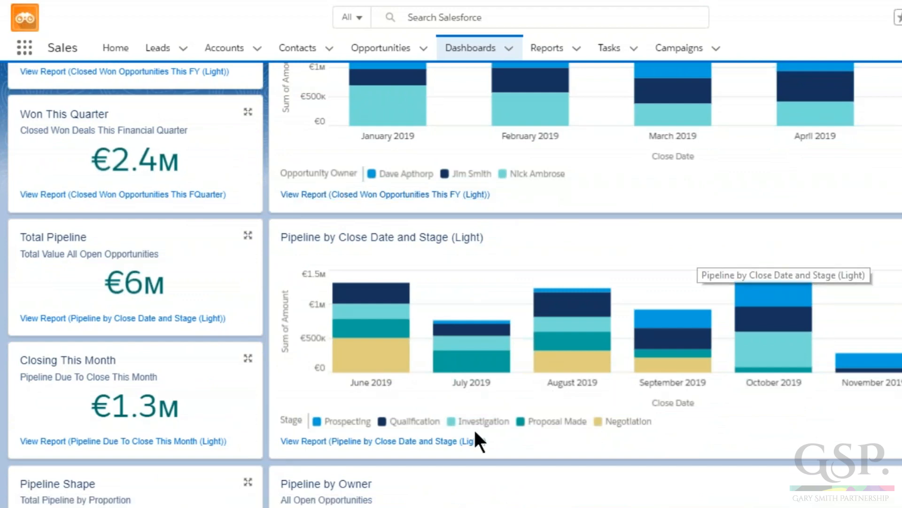
click(442, 444)
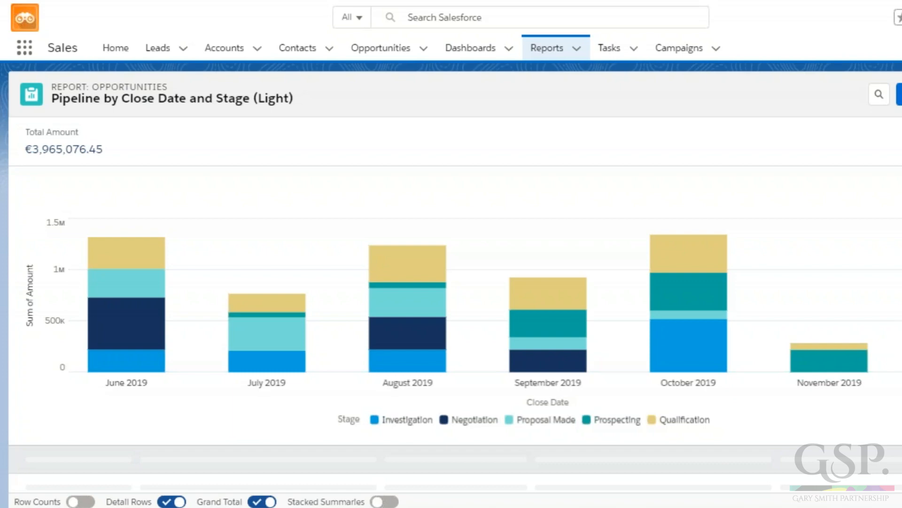
scroll(691, 98, down, 5)
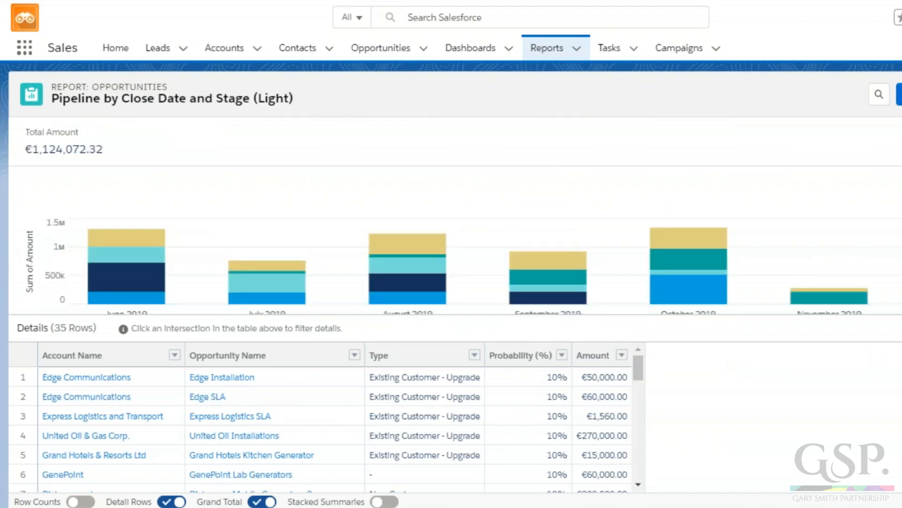
scroll(451, 216, down, 3)
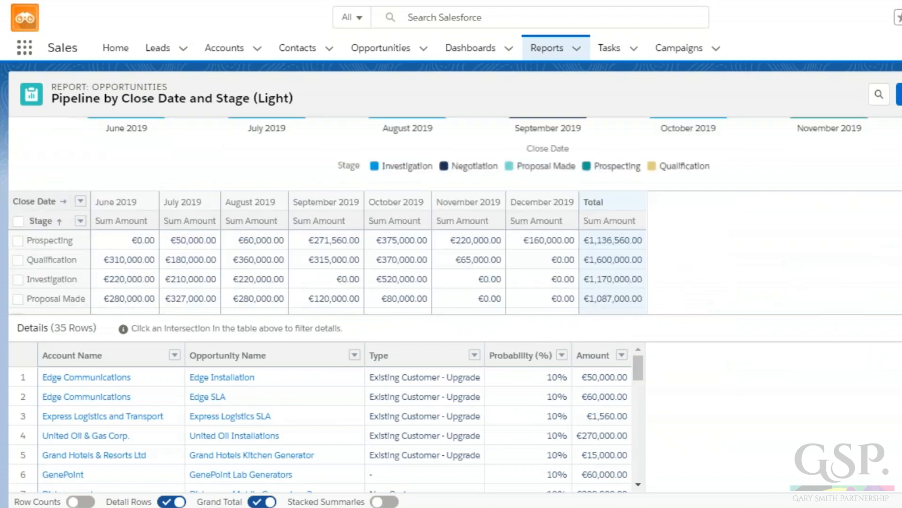
scroll(451, 217, down, 1)
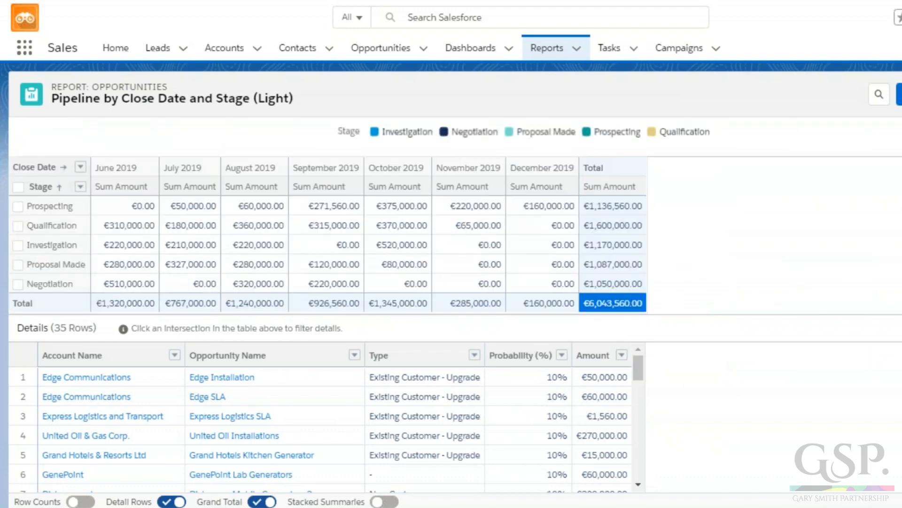
Hide the report's chart, and filter the detail rows first to Negotiation in June 2019 and finally to Prospecting in October 2019
click(899, 94)
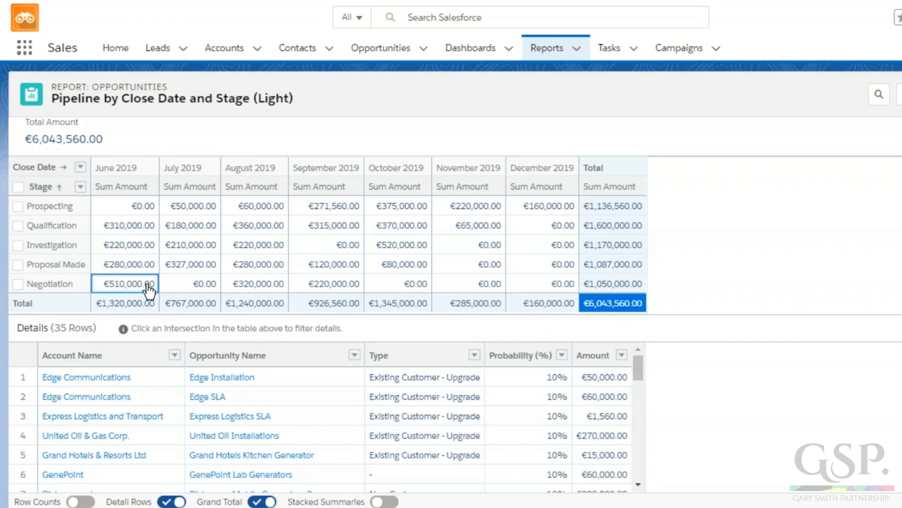
click(134, 287)
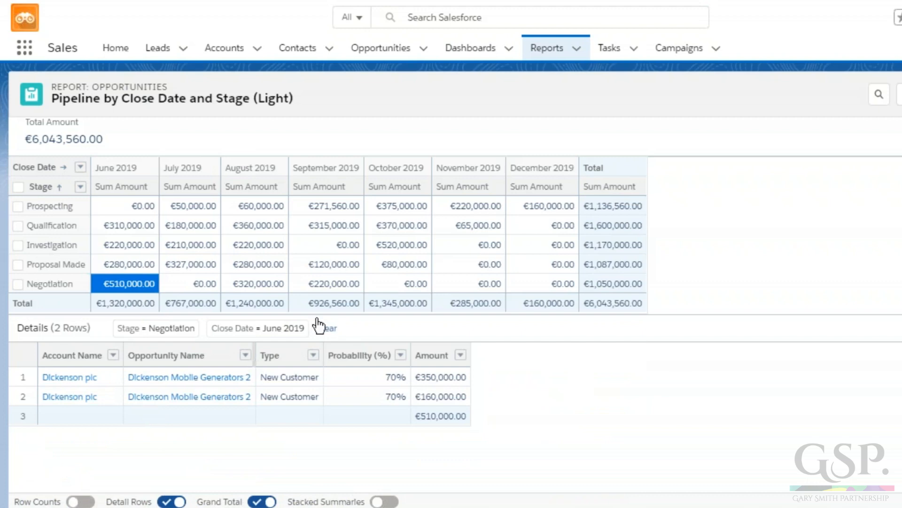
click(411, 210)
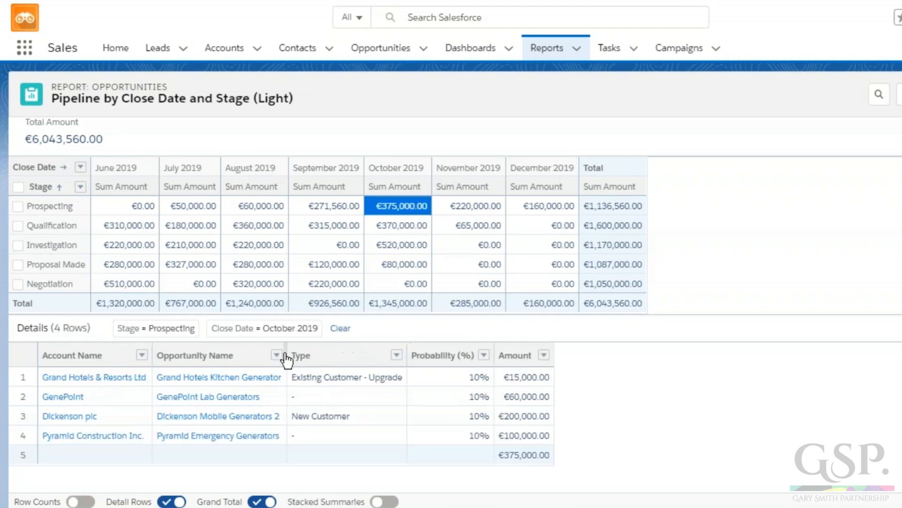
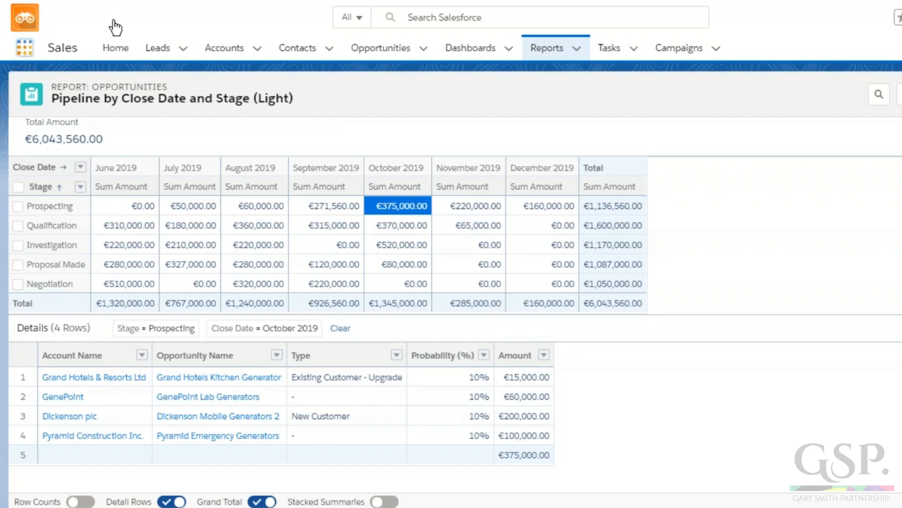
Switch to the BDR Console app and show the Closing This Month opportunity list
click(23, 47)
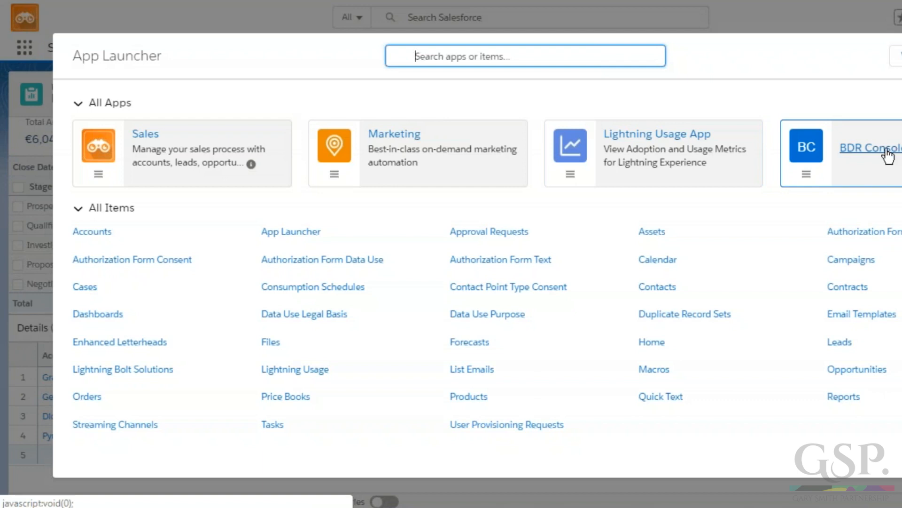
click(872, 149)
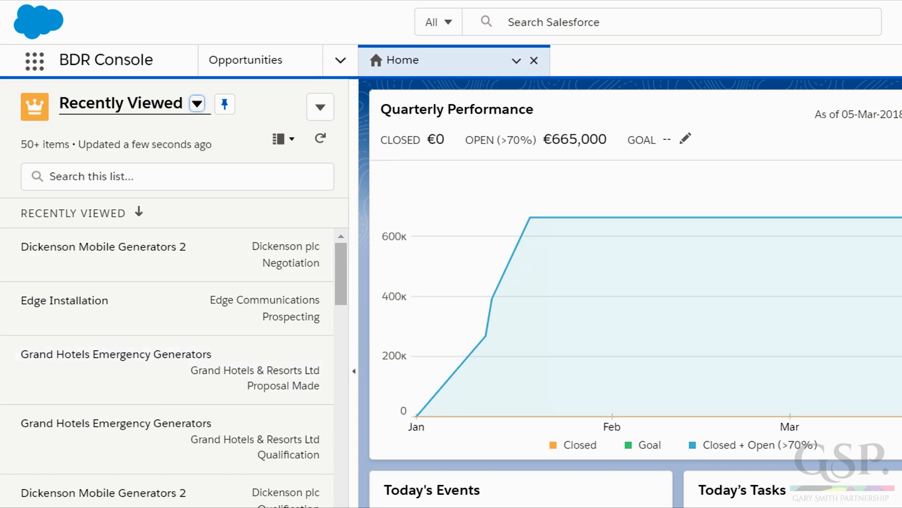
click(197, 104)
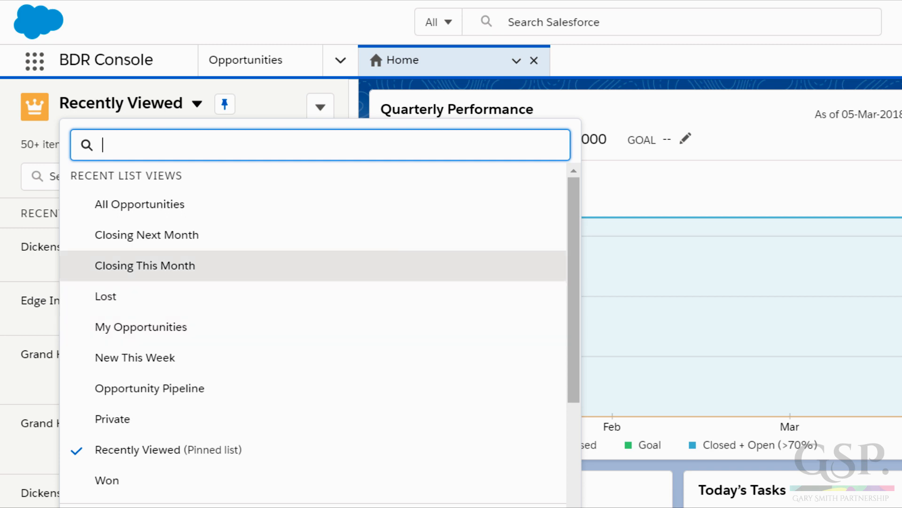
click(145, 266)
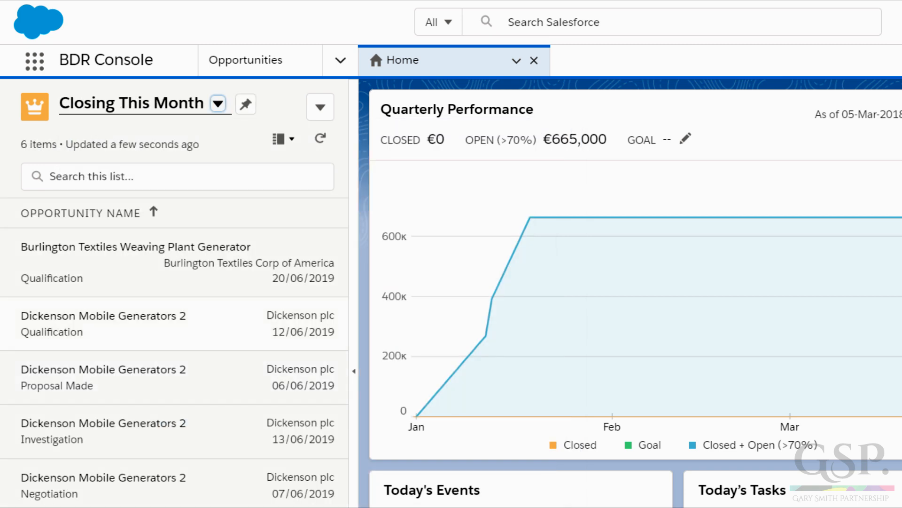
Open Burlington Textiles Weaving Plant Generator and the Qualification and Proposal Made Dickenson Mobile Generators 2 opportunities in separate workspace tabs
double_click(277, 279)
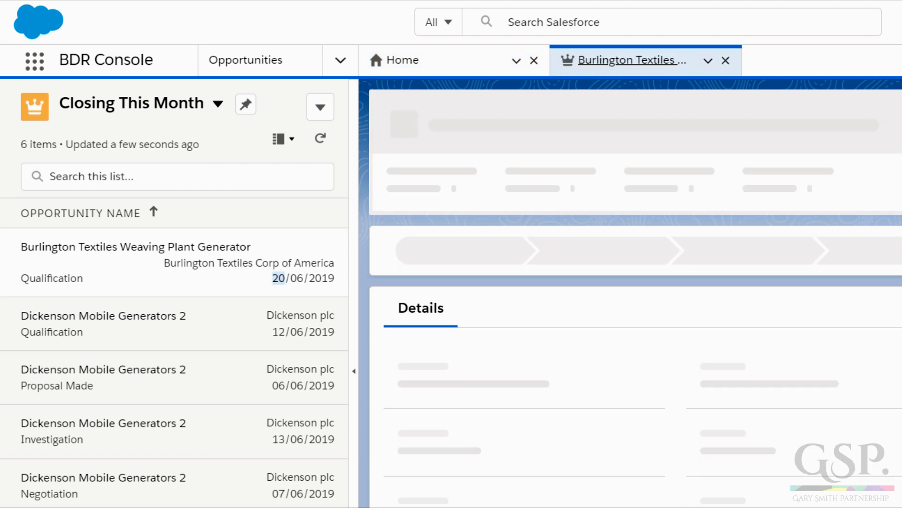
double_click(278, 332)
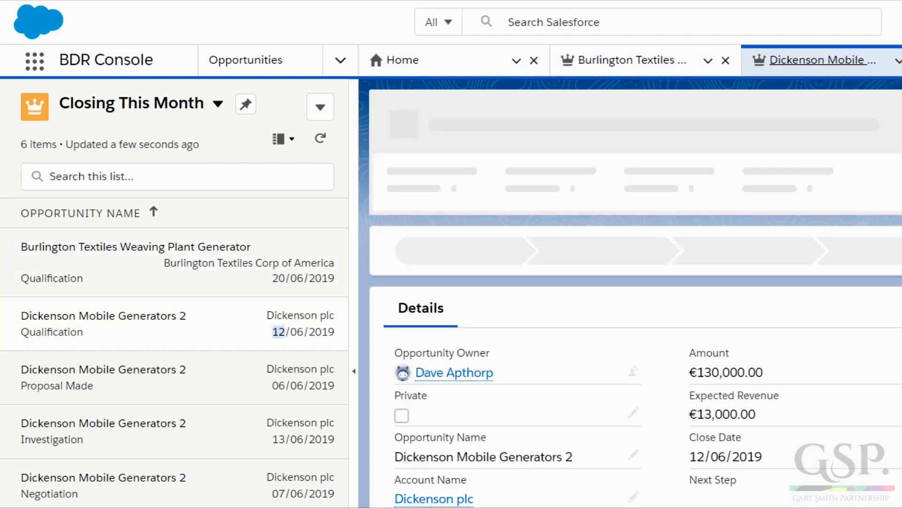
double_click(278, 386)
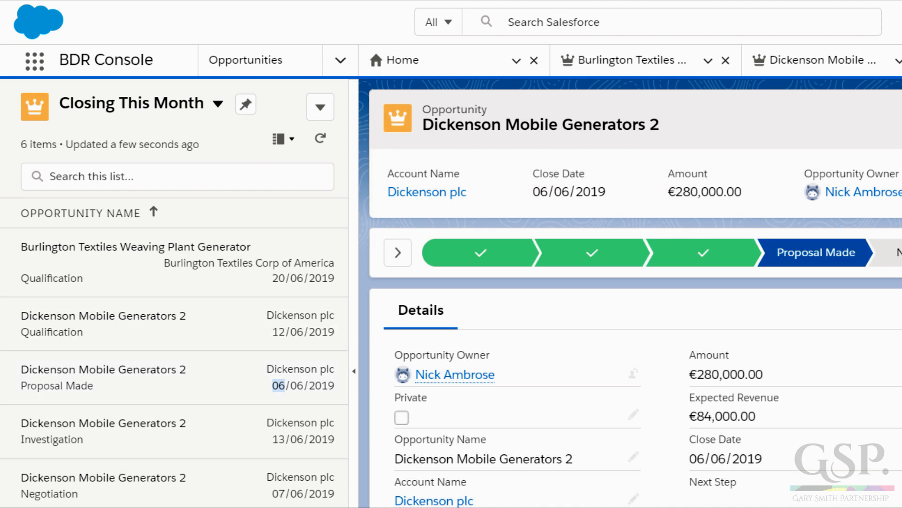
Switch through the three open opportunities, and close both Dickenson Mobile Generators 2 workspace tabs
click(627, 59)
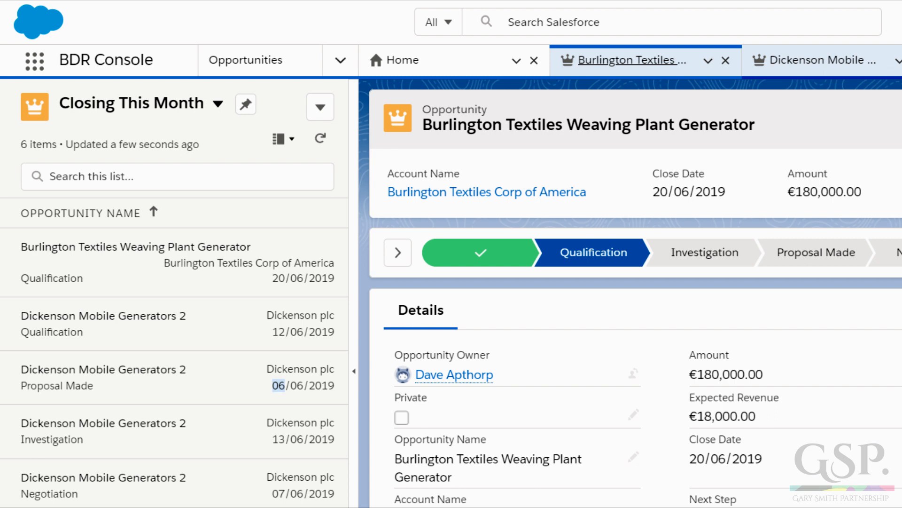
click(822, 59)
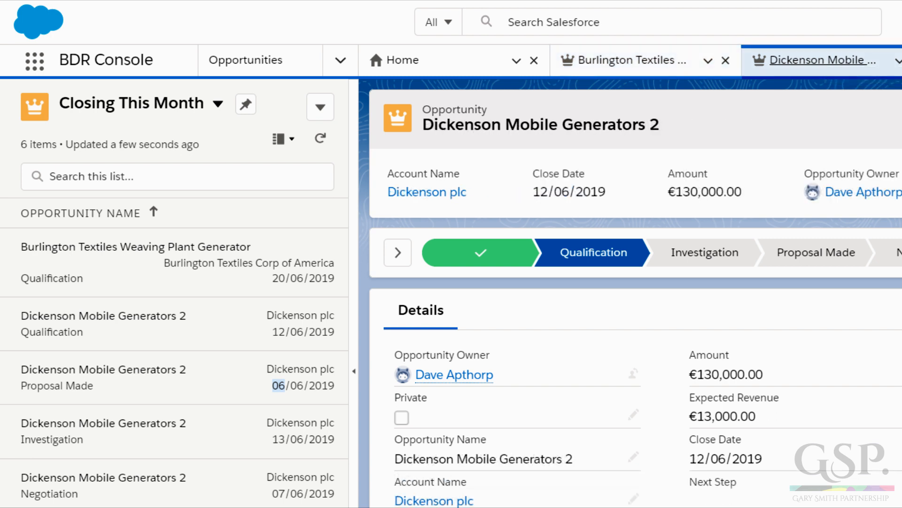
click(901, 60)
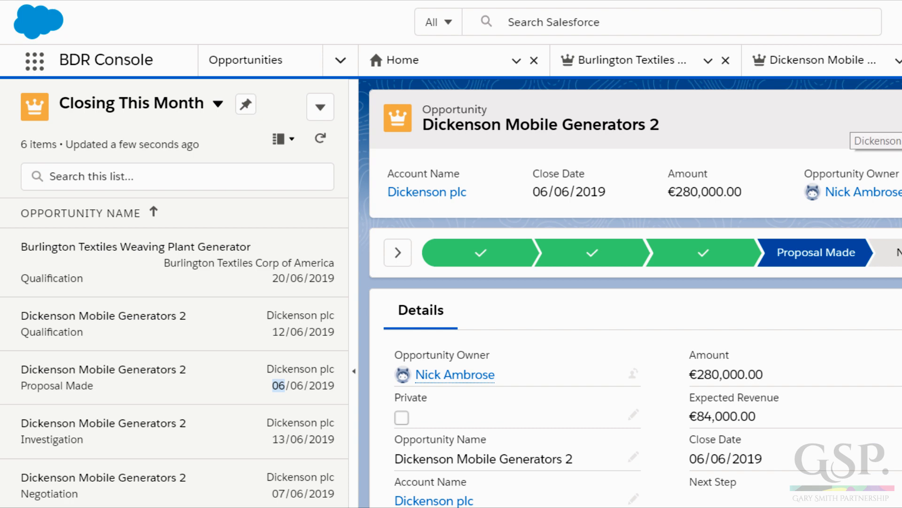
key(w)
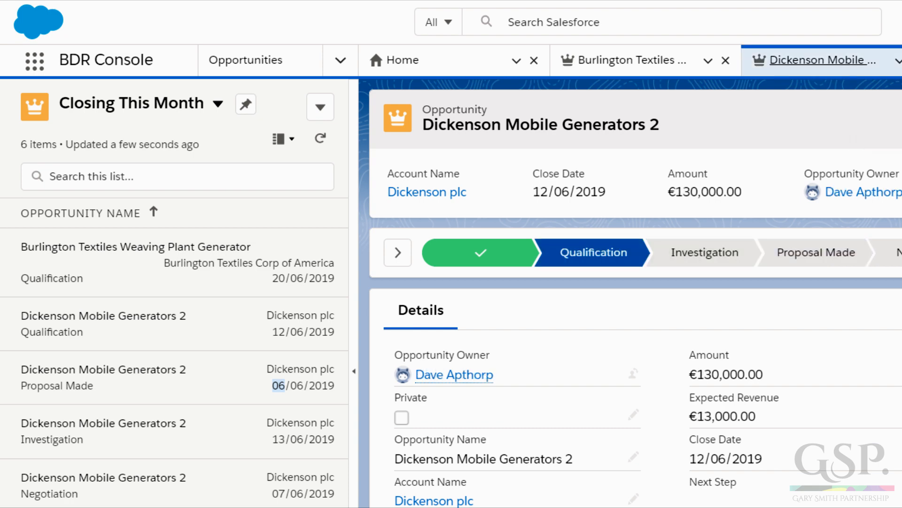
key(w)
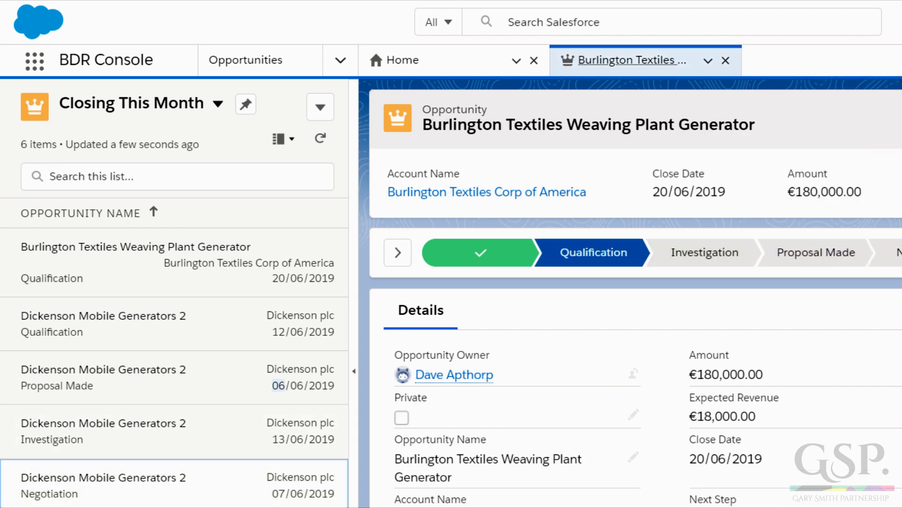
Open the Dickenson Mobile Generators 2 opportunities closing 07/06/2019 and 21/06/2019, and switch back through the open opportunity tabs
double_click(149, 477)
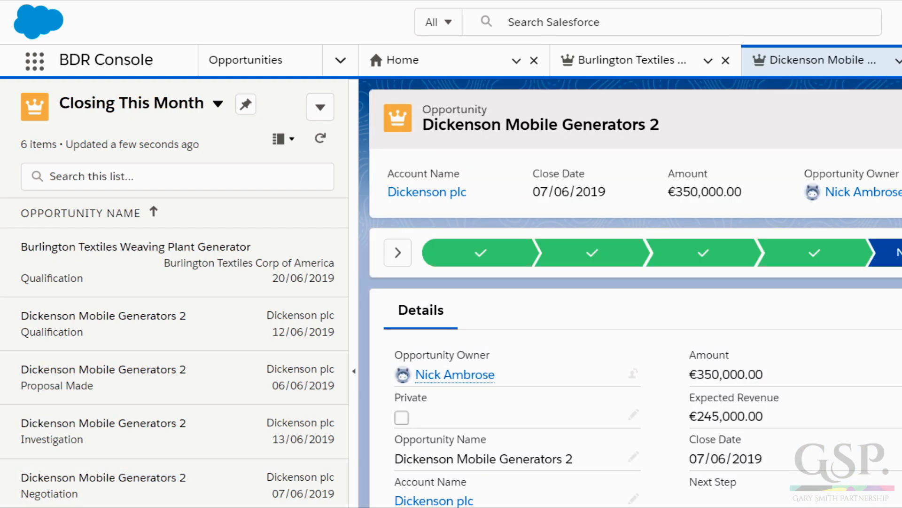
click(148, 507)
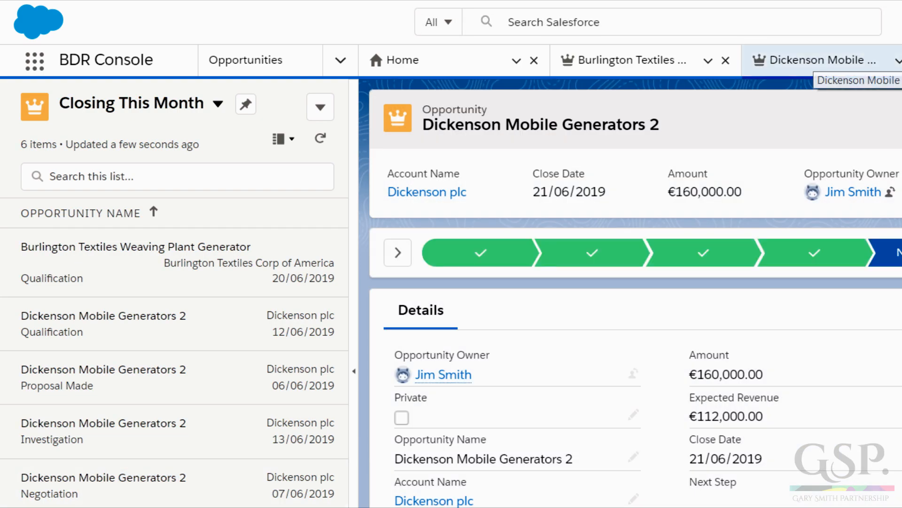
click(823, 60)
click(632, 60)
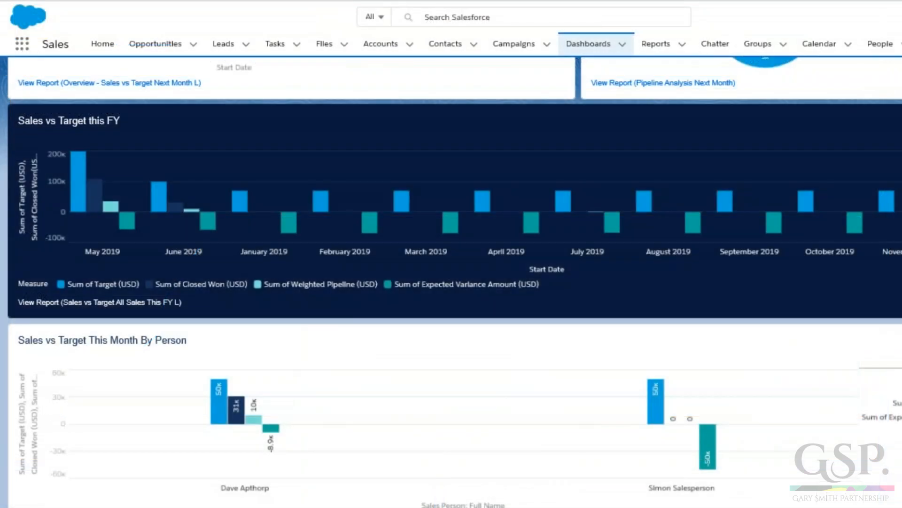
Review the Company Target Overview (Lightning) dashboard's sales vs target charts for this month, next month and the financial year, plus its pipeline analysis
scroll(451, 282, up, 10)
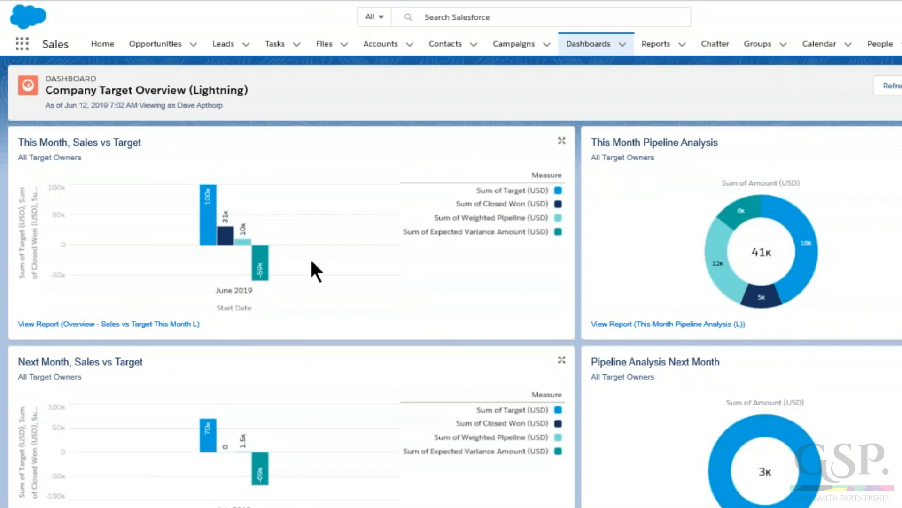
scroll(451, 282, down, 8)
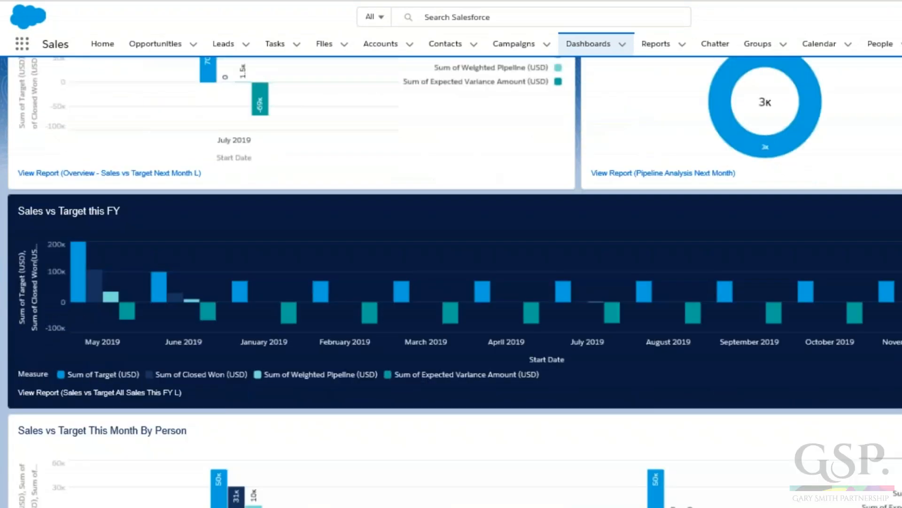
scroll(451, 282, down, 10)
scroll(451, 282, down, 2)
scroll(451, 282, up, 18)
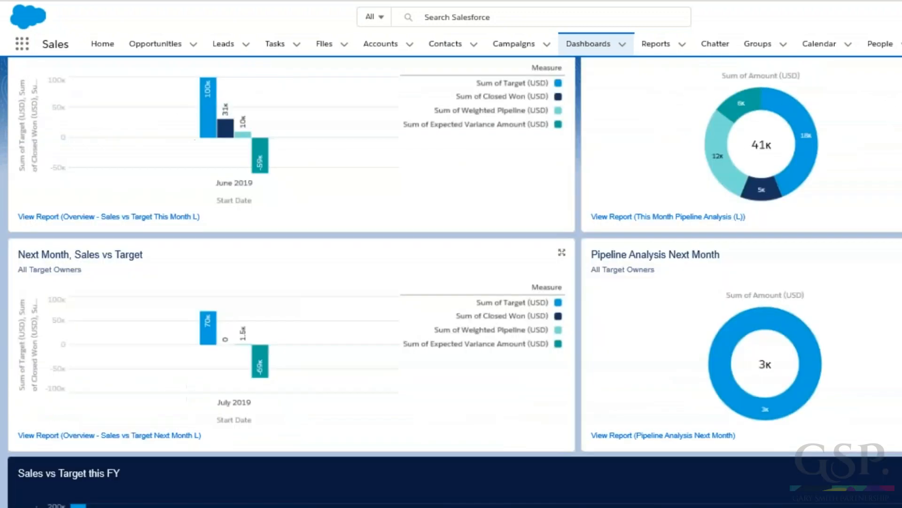
scroll(451, 282, up, 2)
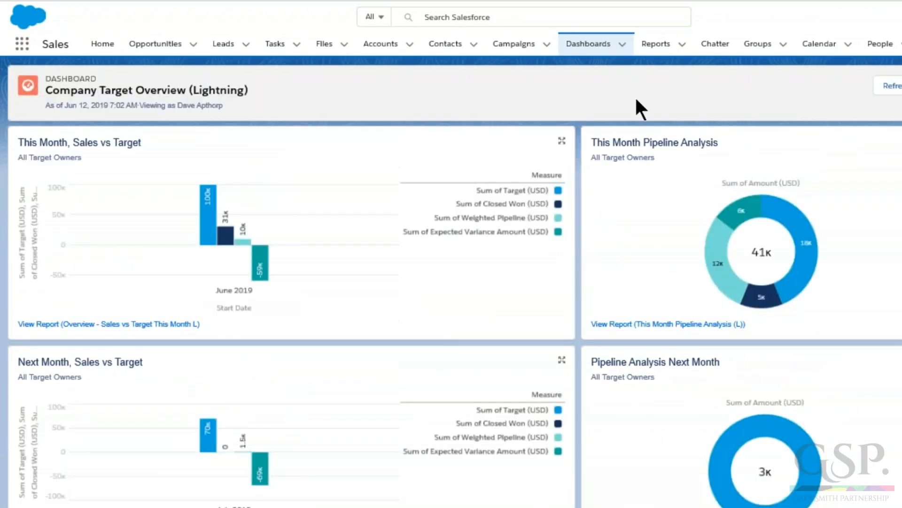